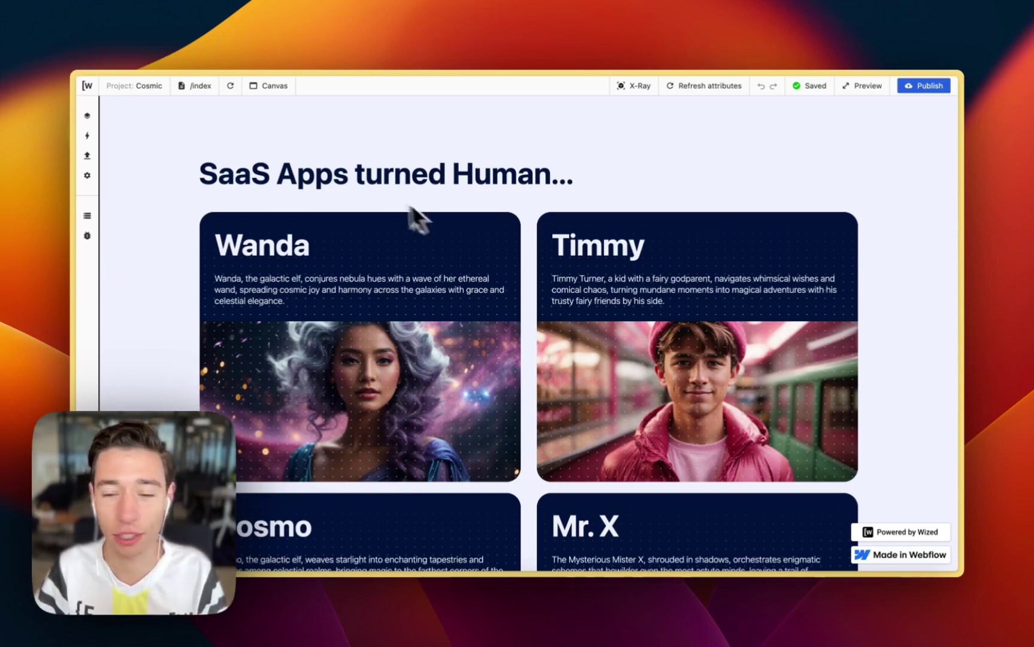
- Reload the /index preview and toggle X-Ray to inspect skeletonListContent and the character cards
left_click(230, 87)
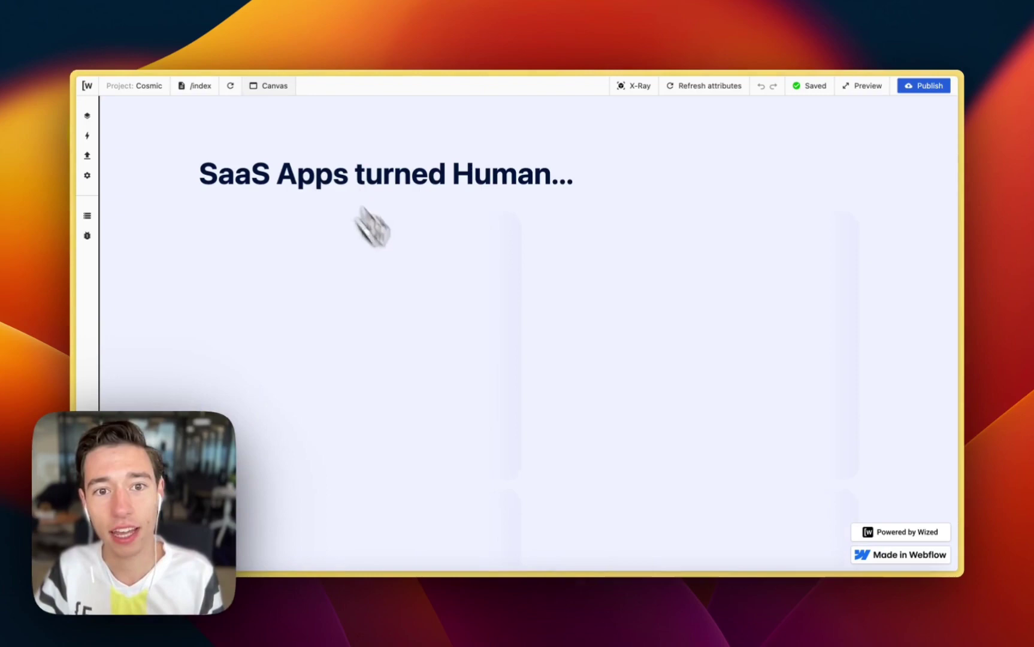
left_click(633, 89)
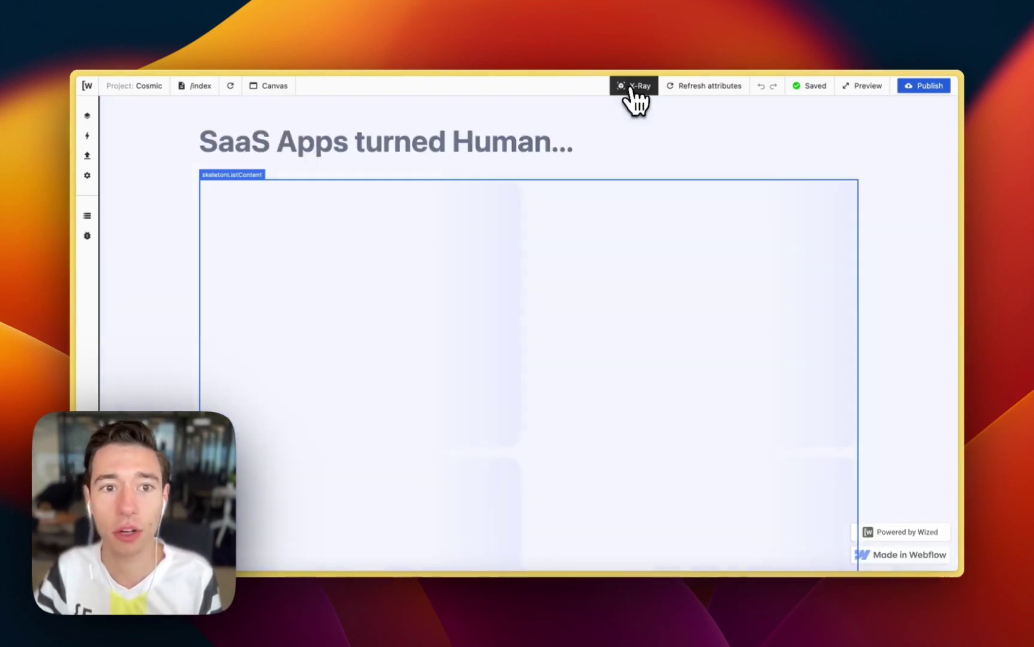
left_click(634, 90)
left_click(634, 90)
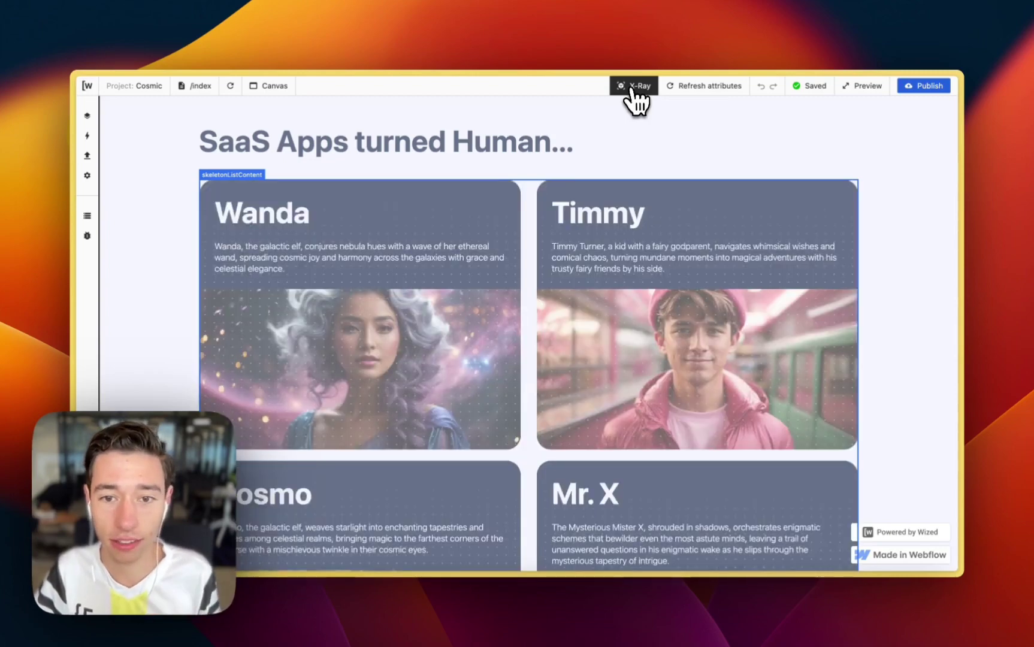
left_click(634, 90)
left_click(634, 90)
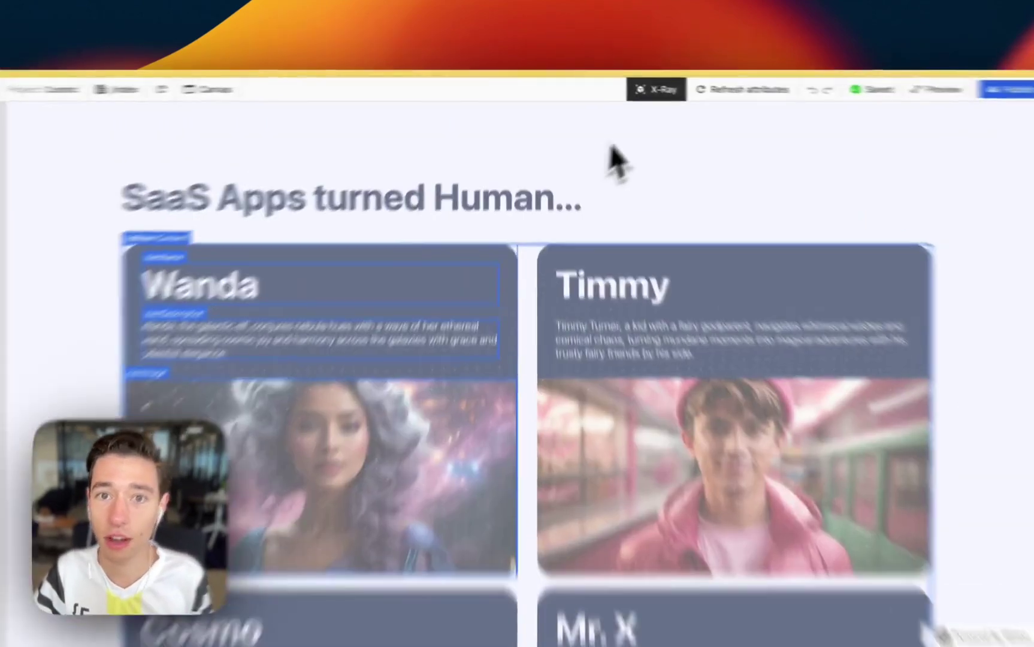
left_click(634, 85)
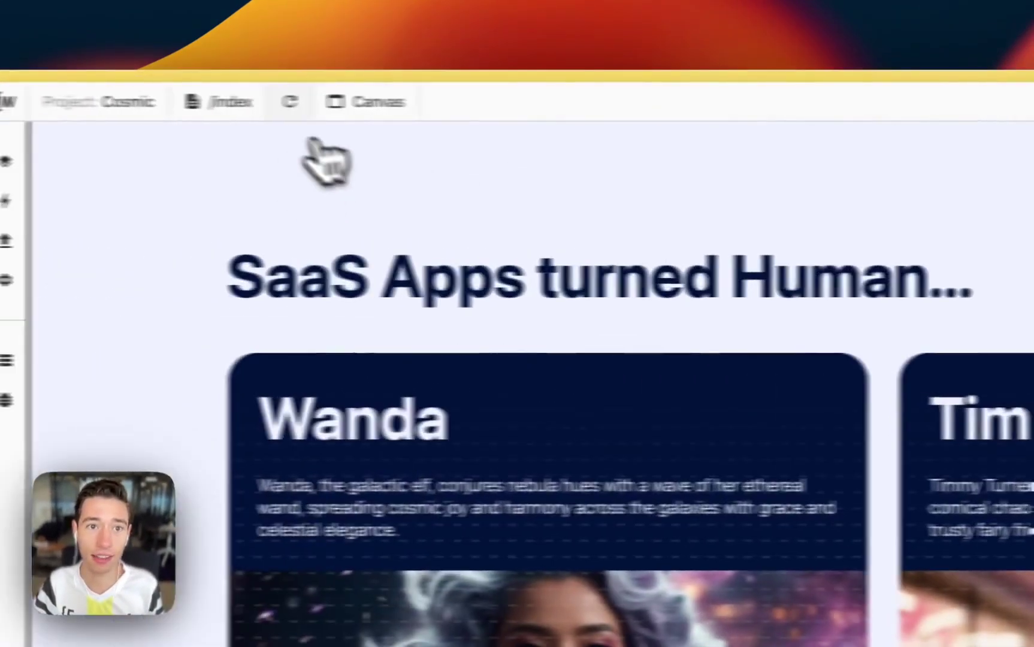
left_click(289, 102)
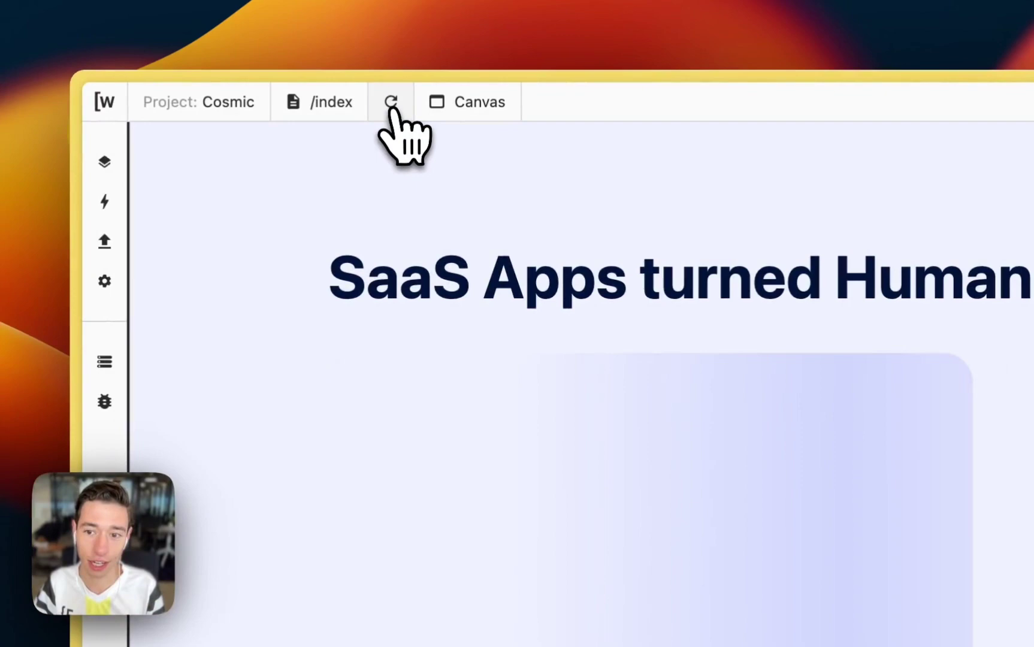
- In Webflow, open the Home page settings and scroll to the Custom Code section
mouse_move(99, 364)
left_click(140, 234)
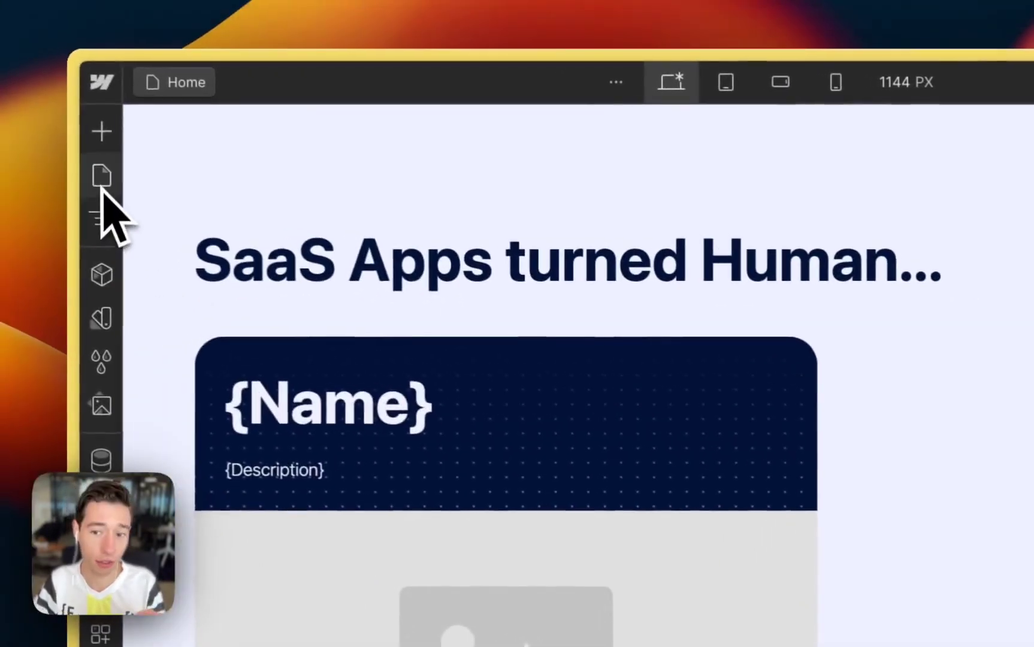
left_click(103, 176)
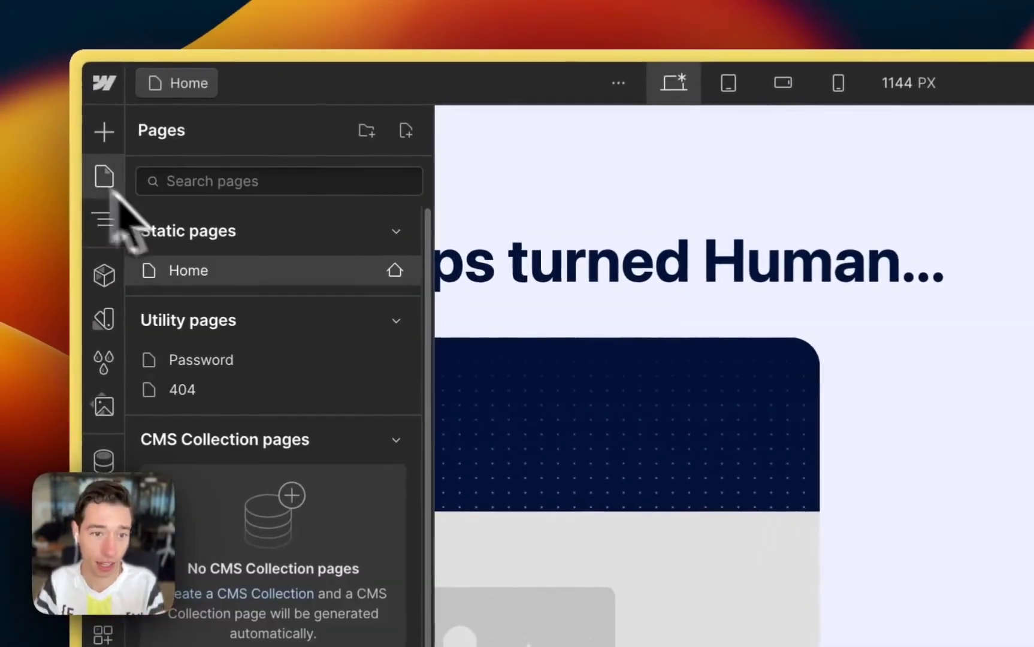
left_click(399, 271)
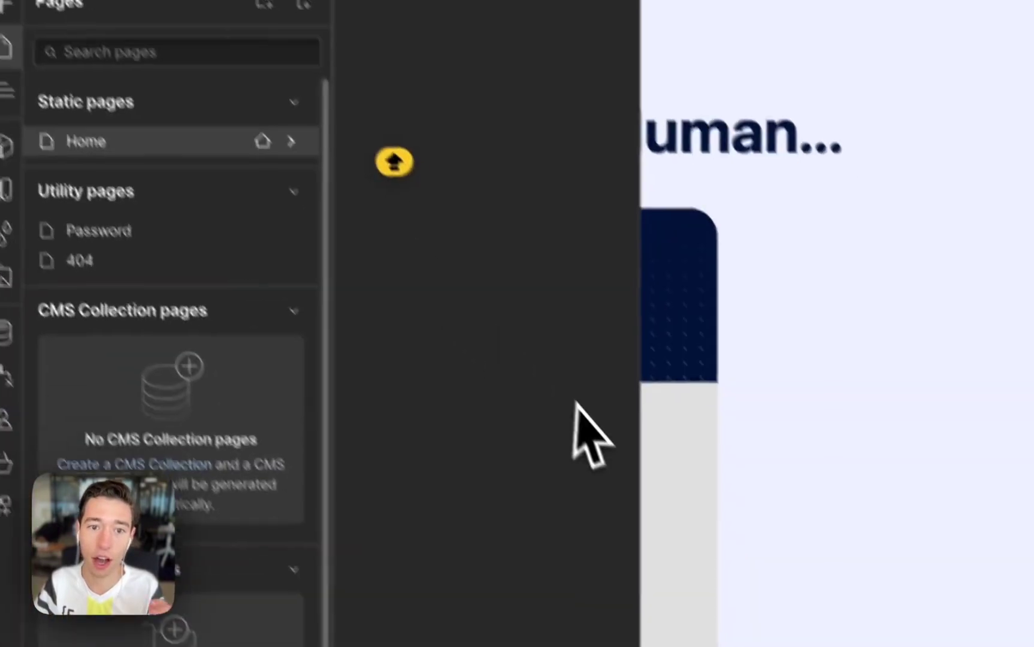
scroll(531, 396, "down", 10)
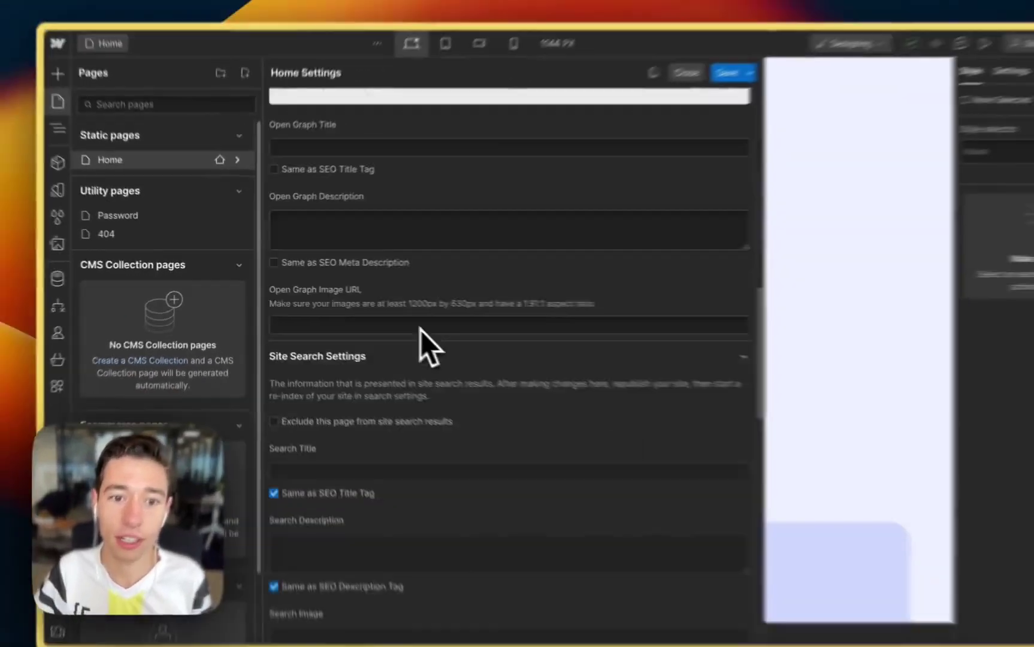
scroll(421, 331, "down", 10)
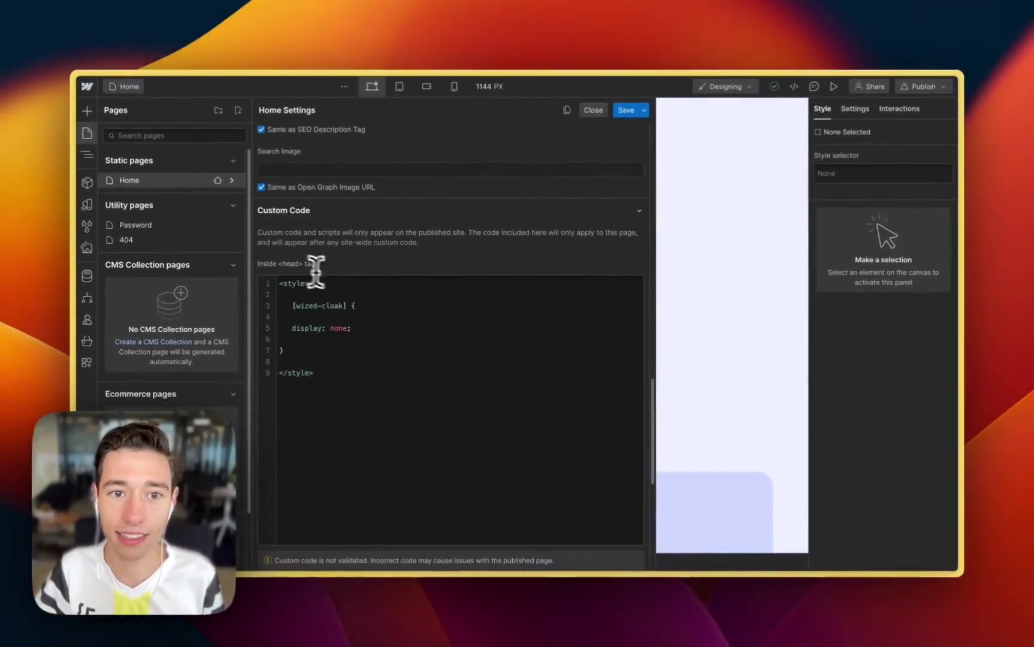
- Select the wized-cloak selector in the head <style> block and remove it, leaving empty brackets
left_click(285, 285)
left_click(382, 388, "shift")
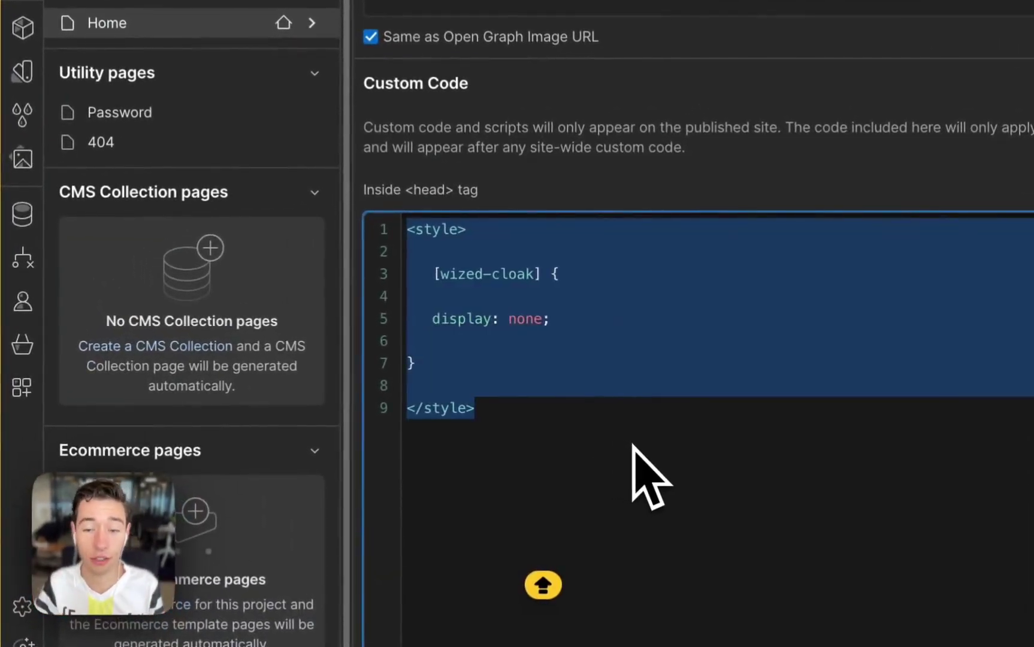
left_click(525, 288)
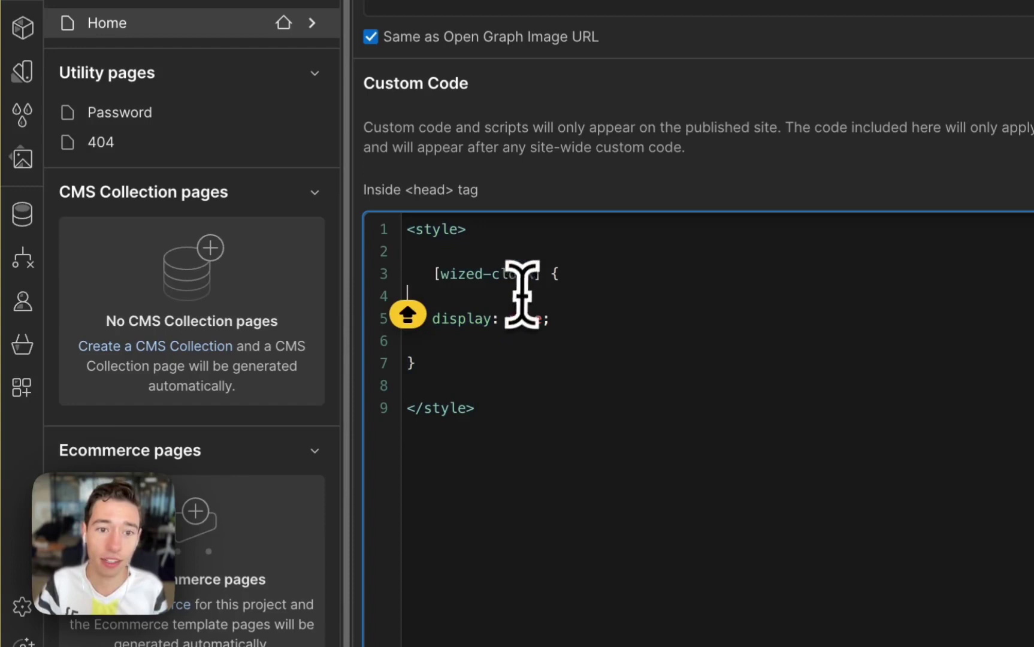
left_click_drag(545, 450, 423, 282)
left_click(406, 228, "shift")
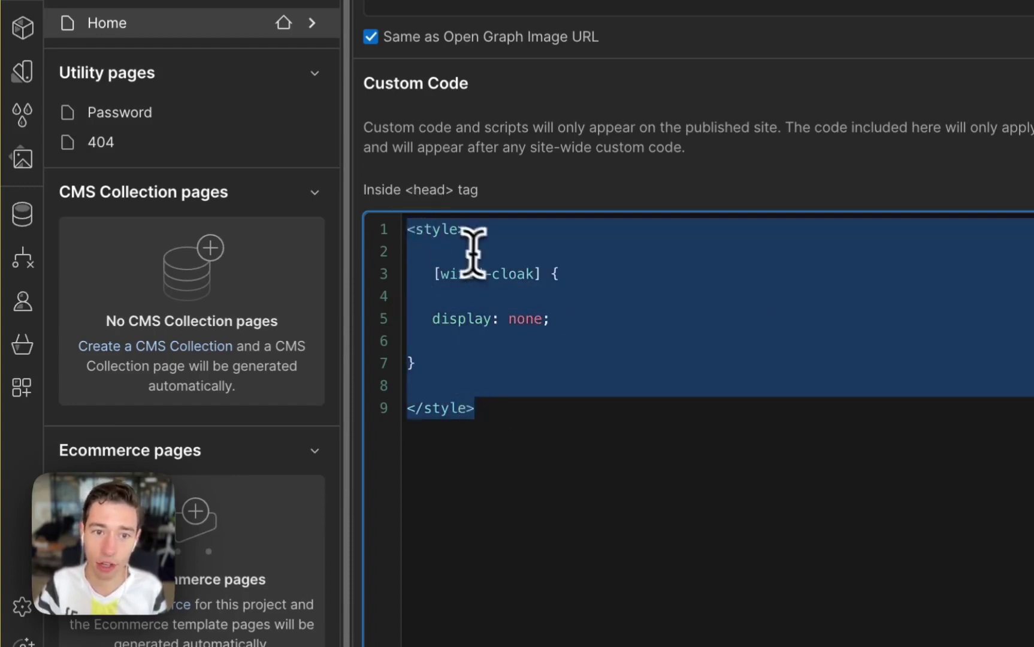
left_click(441, 273)
left_click(516, 274, "shift")
left_click(532, 274, "shift")
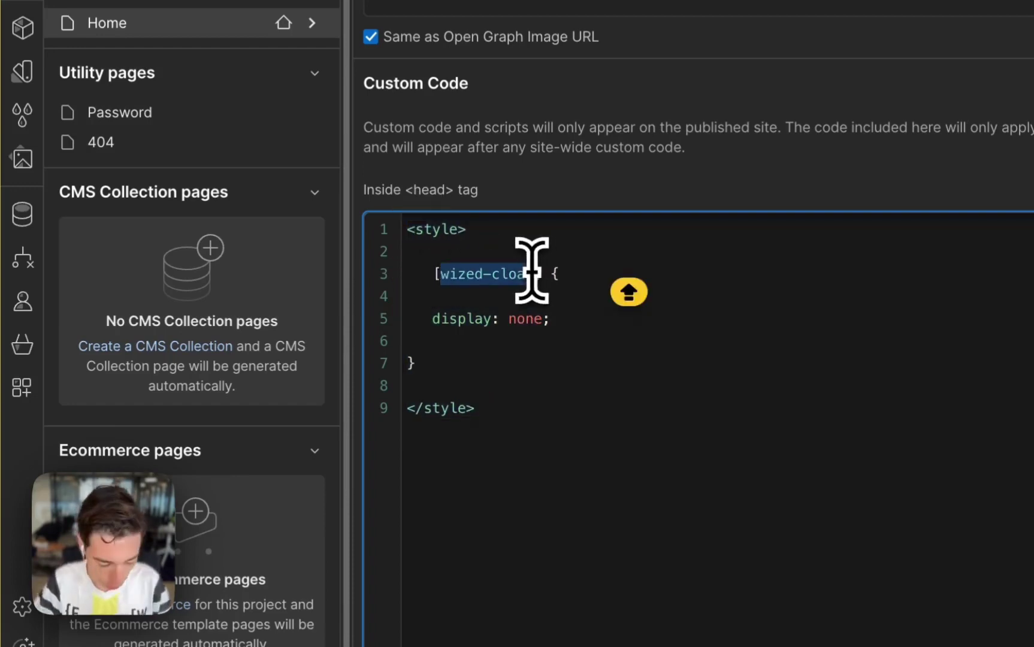
type("1")
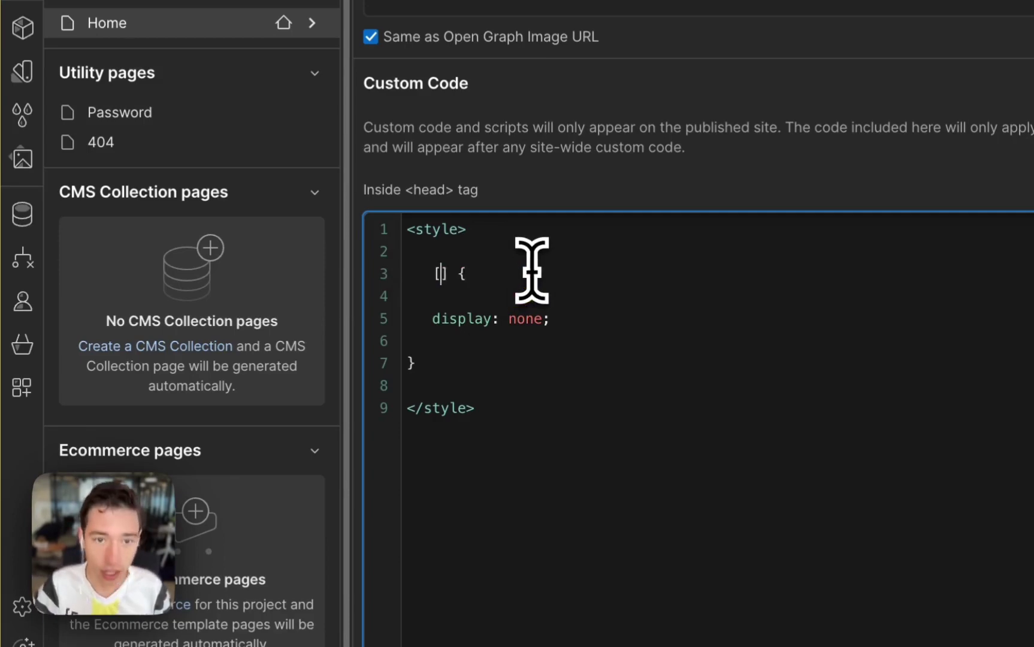
type("kdcj")
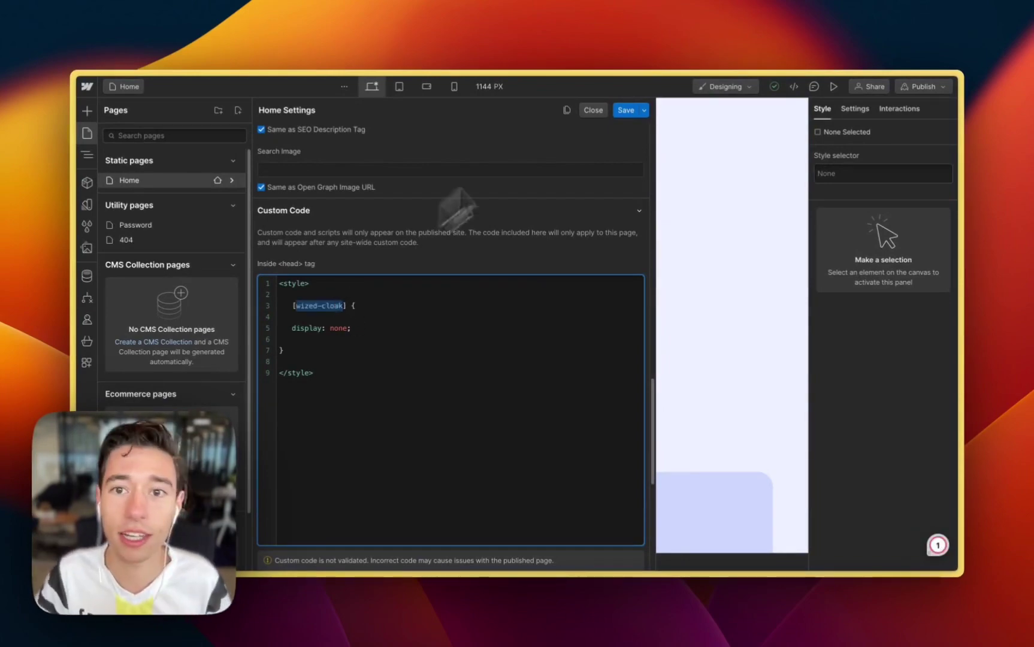
- Save the head code, then select the list-grid element and show its Settings
left_click(630, 114)
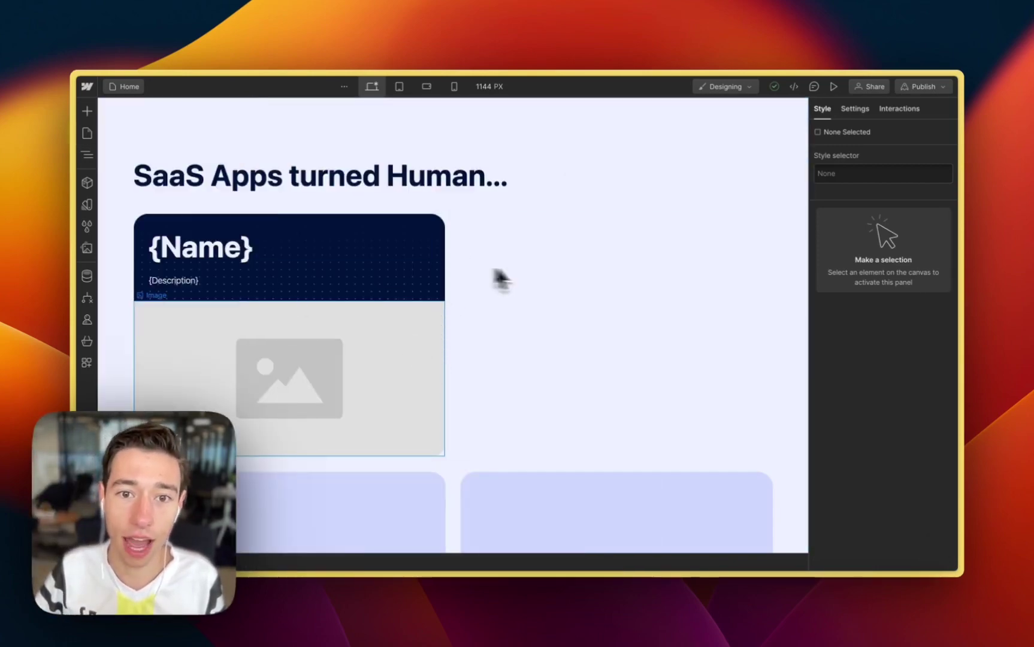
left_click(549, 304)
left_click(554, 320)
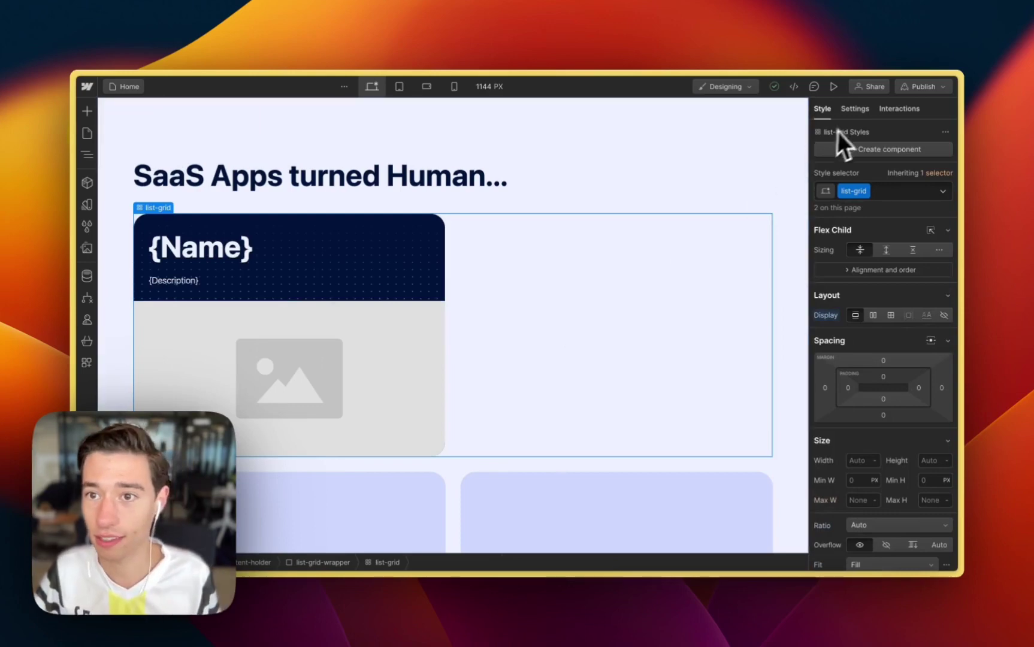
left_click(855, 108)
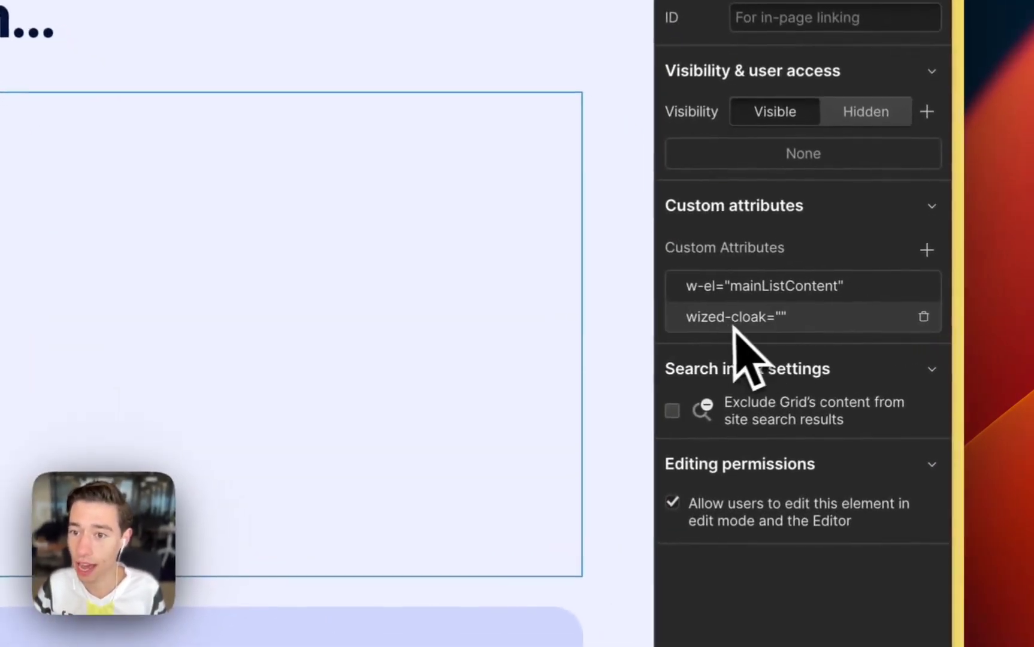
- Open the list grid's wized-cloak custom attribute and clear a stray character from its value
left_click(785, 324)
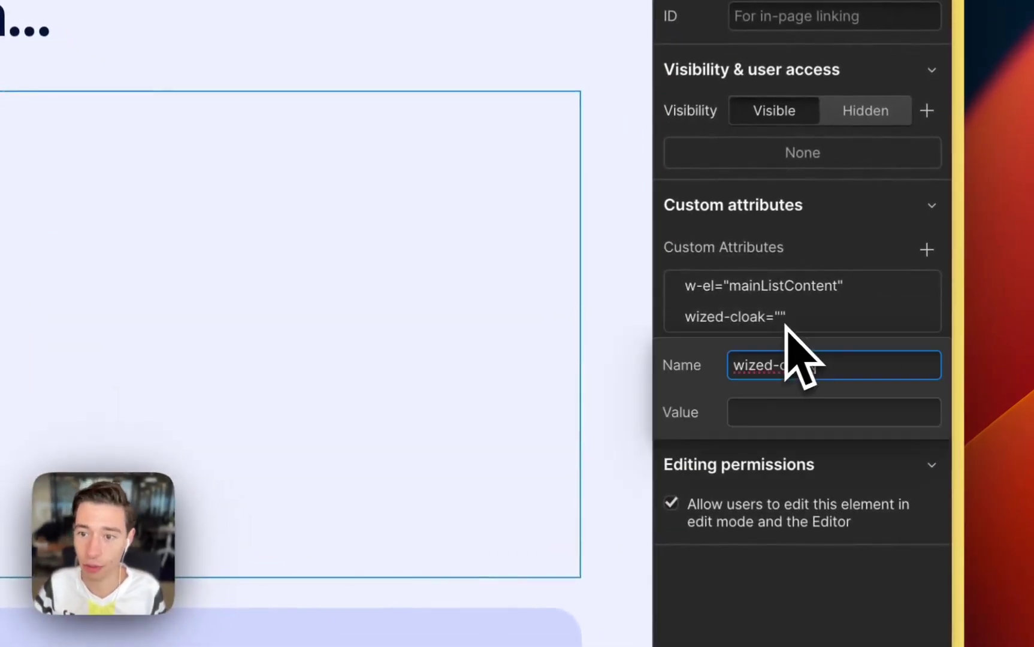
left_click(785, 324)
left_click(772, 326)
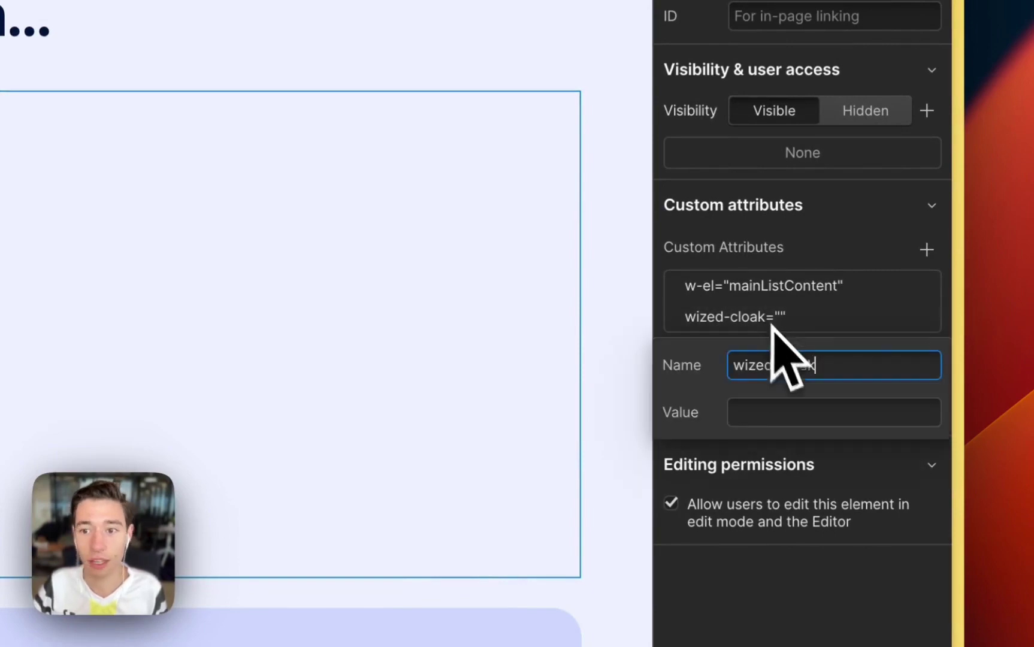
left_click(791, 415)
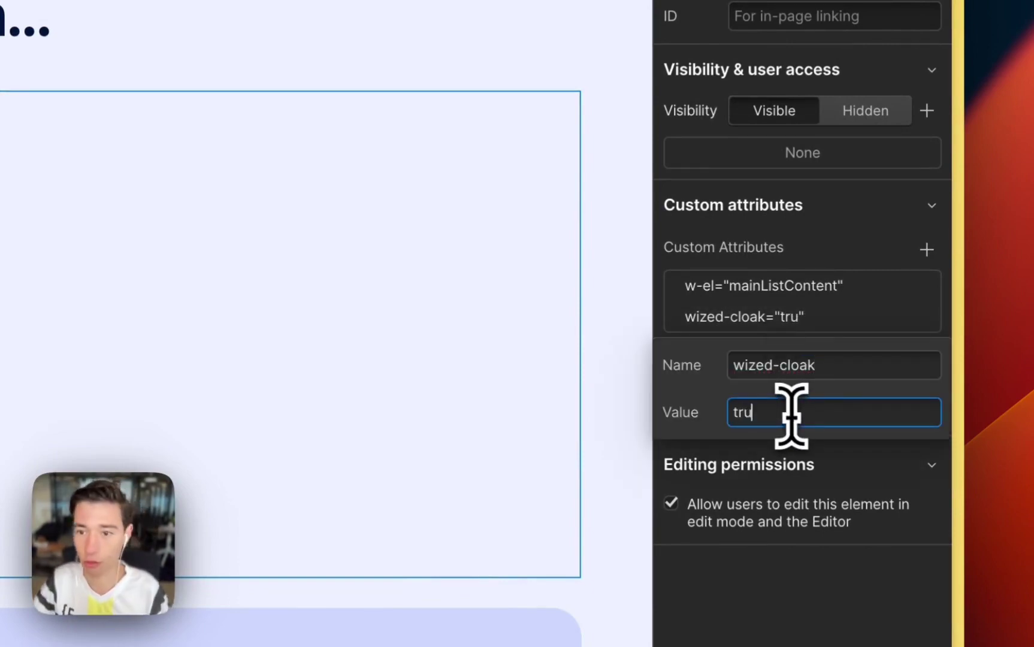
type("t")
key("BackSpace")
key("Escape")
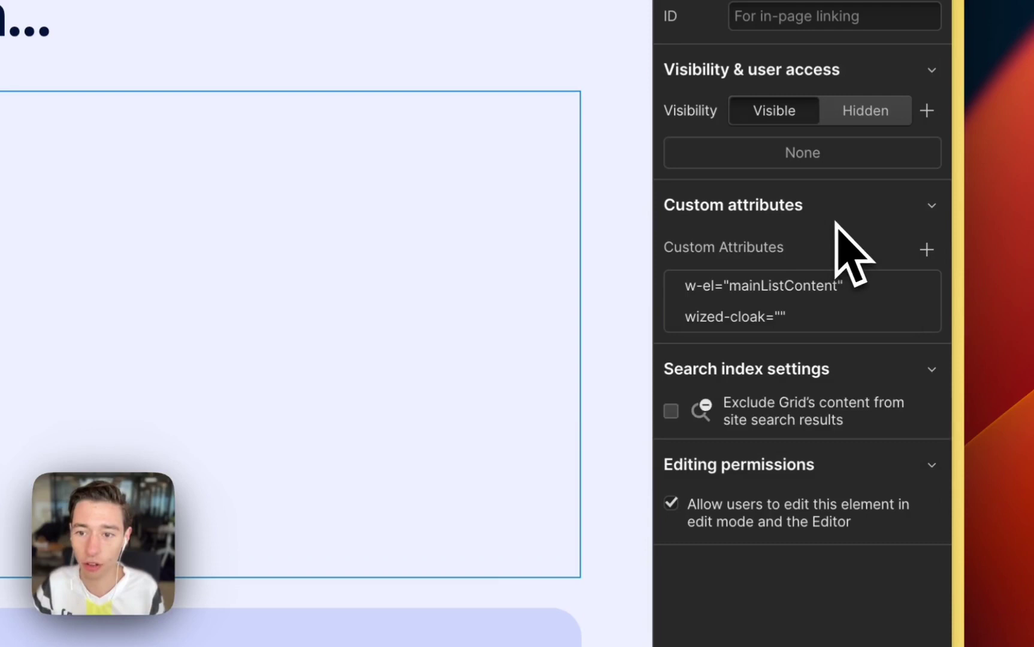
- Set the wized-cloak attribute value to Render Item and confirm the attribute
left_click(793, 329)
left_click(777, 412)
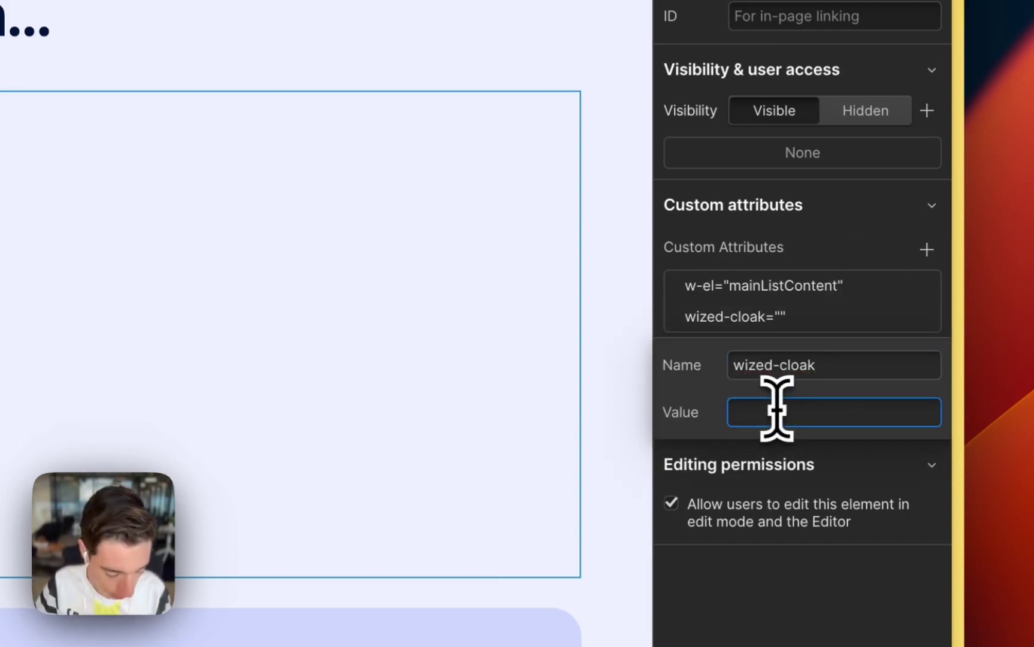
type("Render Item")
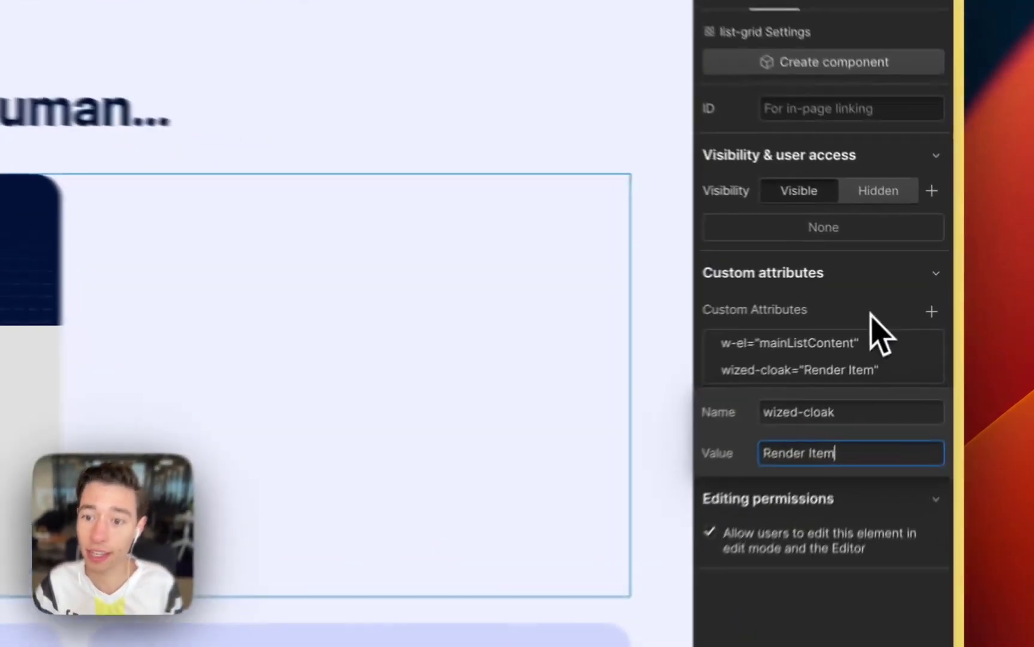
left_click(910, 293)
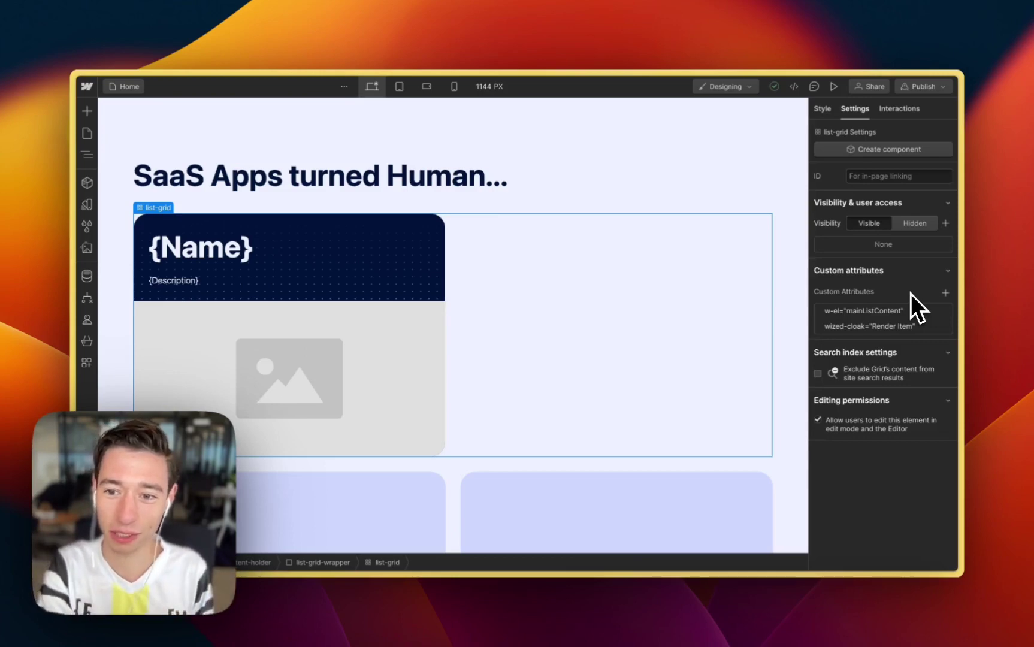
left_click(890, 327)
left_click(876, 375)
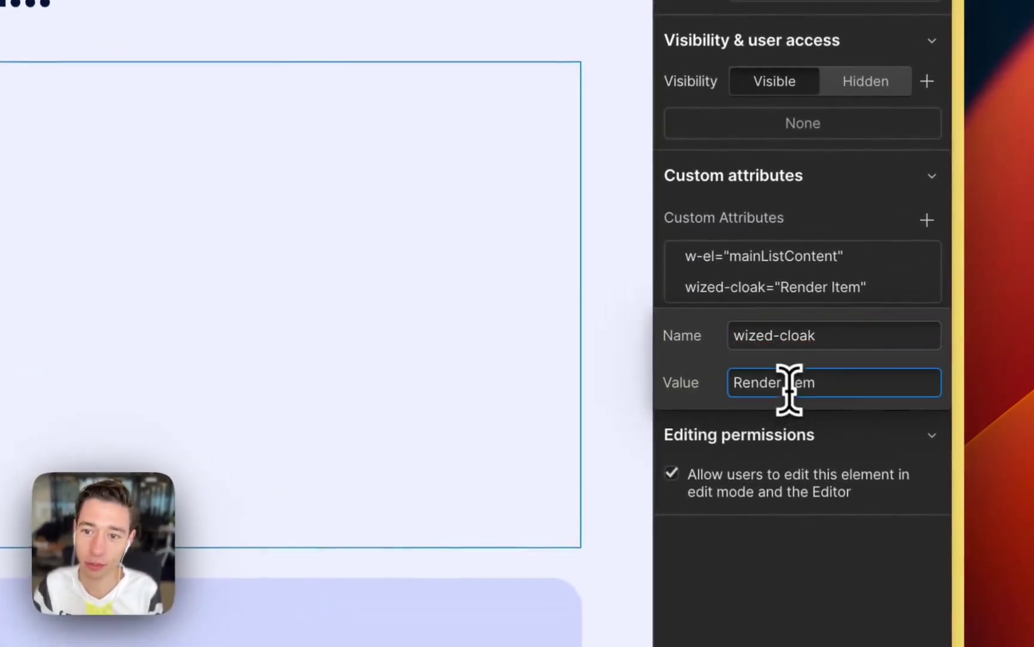
triple_click(788, 389)
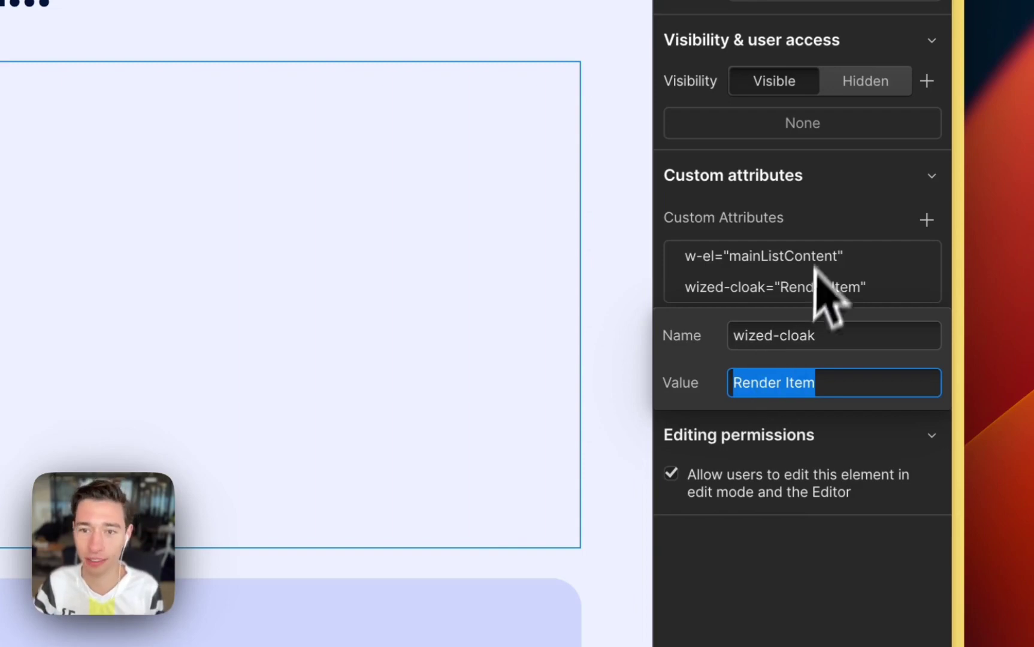
left_click(820, 217)
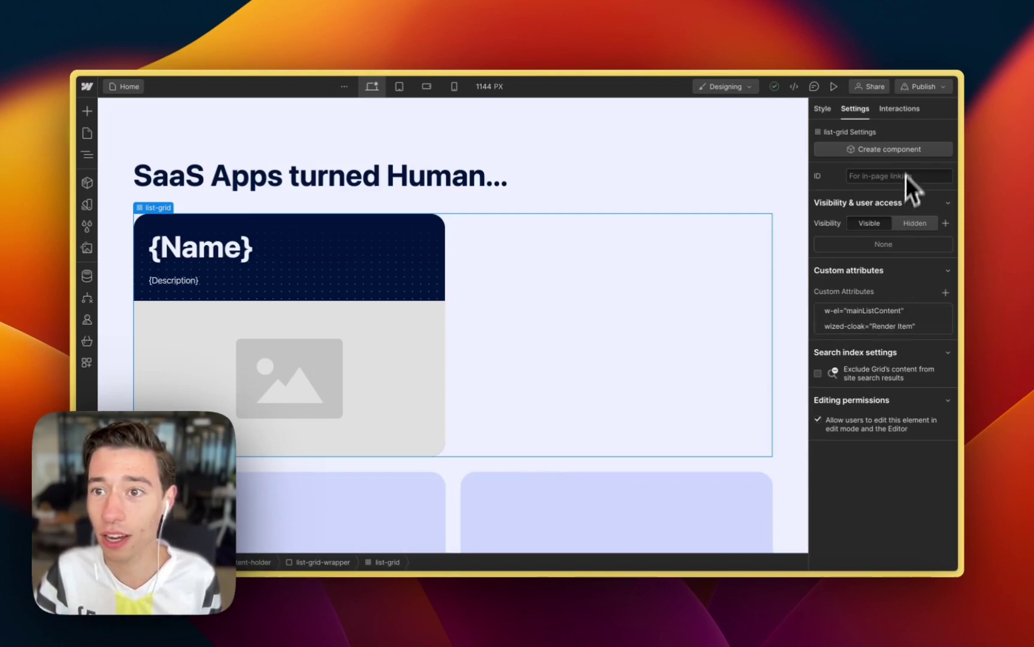
- Publish the site to the staging domain, then reload the Wized canvas to check loading
left_click(923, 88)
left_click(889, 286)
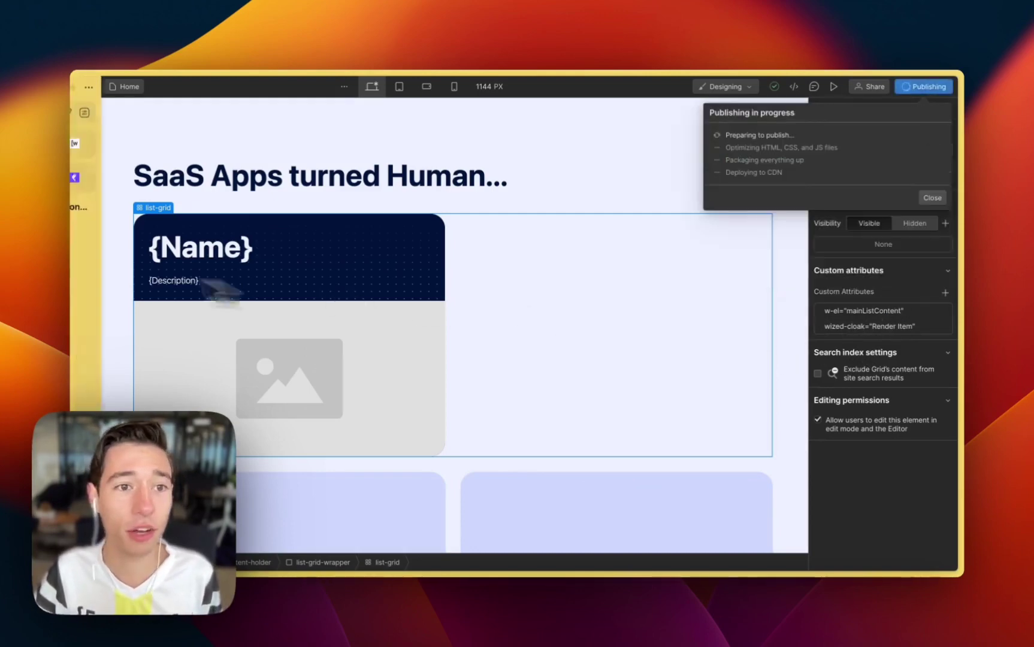
mouse_move(107, 174)
left_click(148, 145)
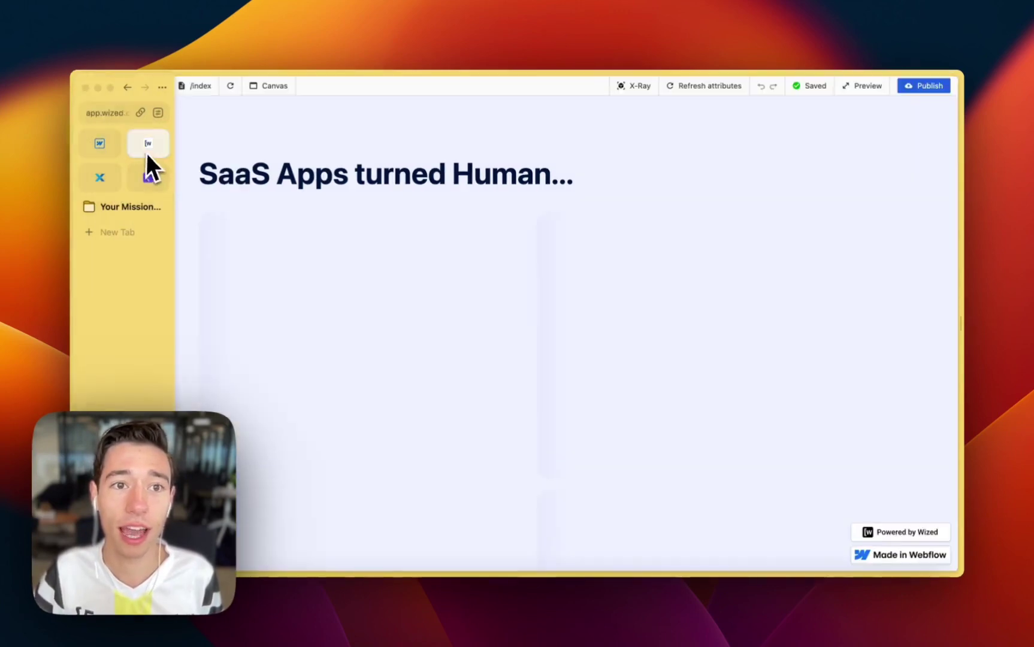
left_click(233, 86)
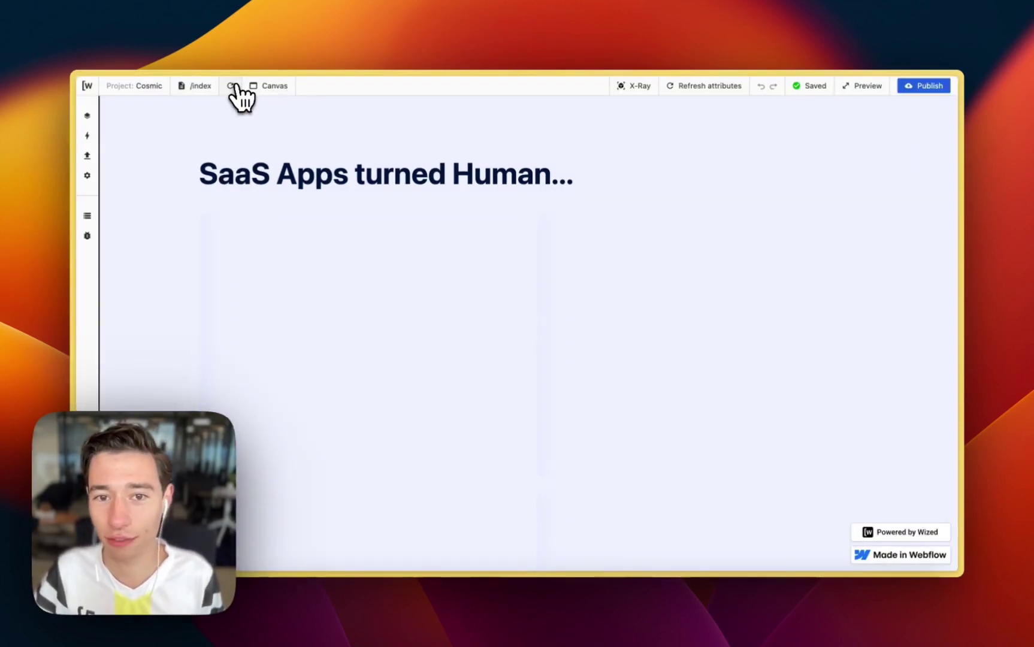
- Back in Webflow's Home page settings, delete the entire head style block and save
mouse_move(109, 180)
left_click(99, 142)
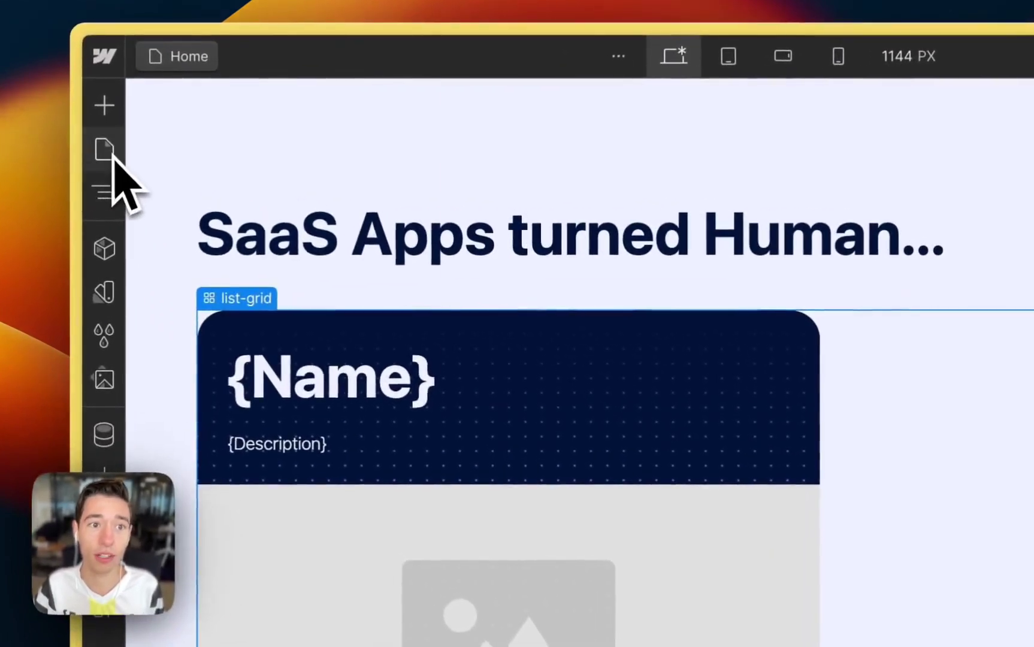
left_click(108, 156)
left_click(395, 243)
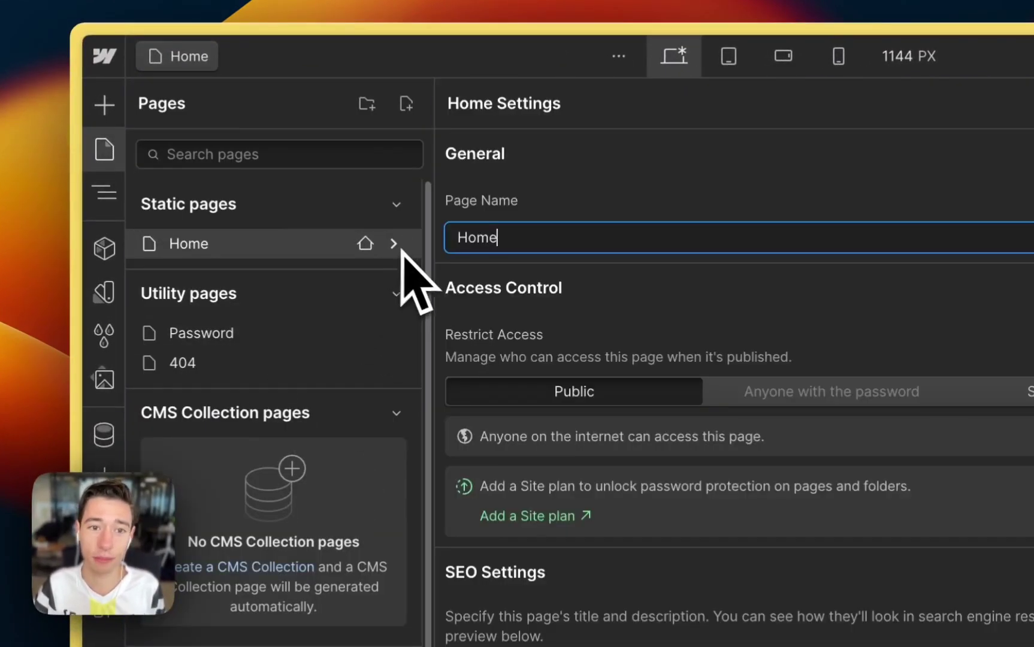
scroll(563, 539, "down", 20)
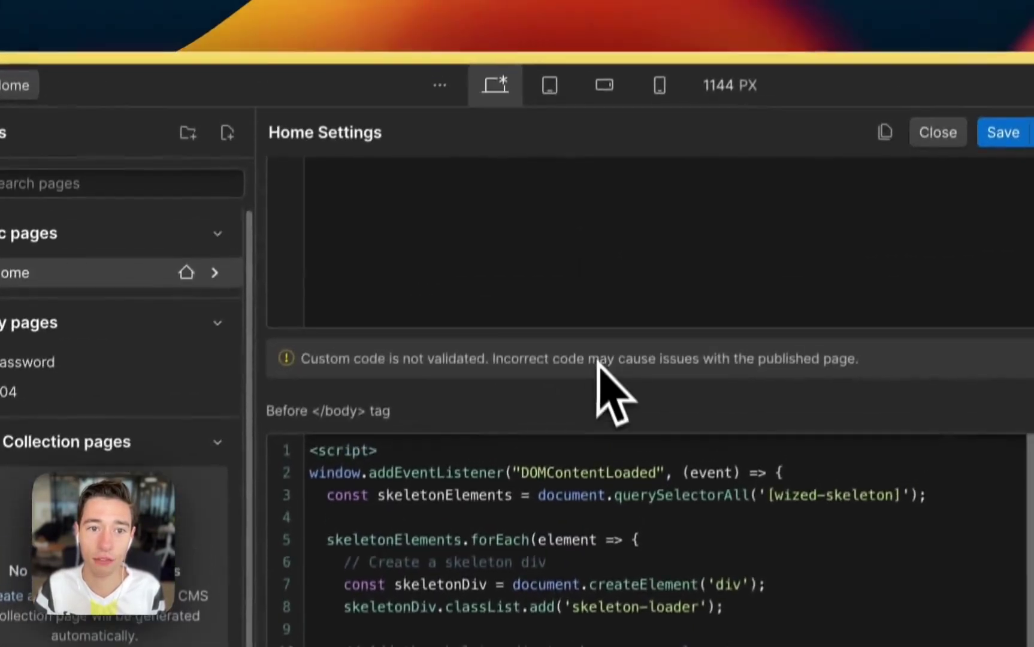
scroll(599, 383, "up", 6)
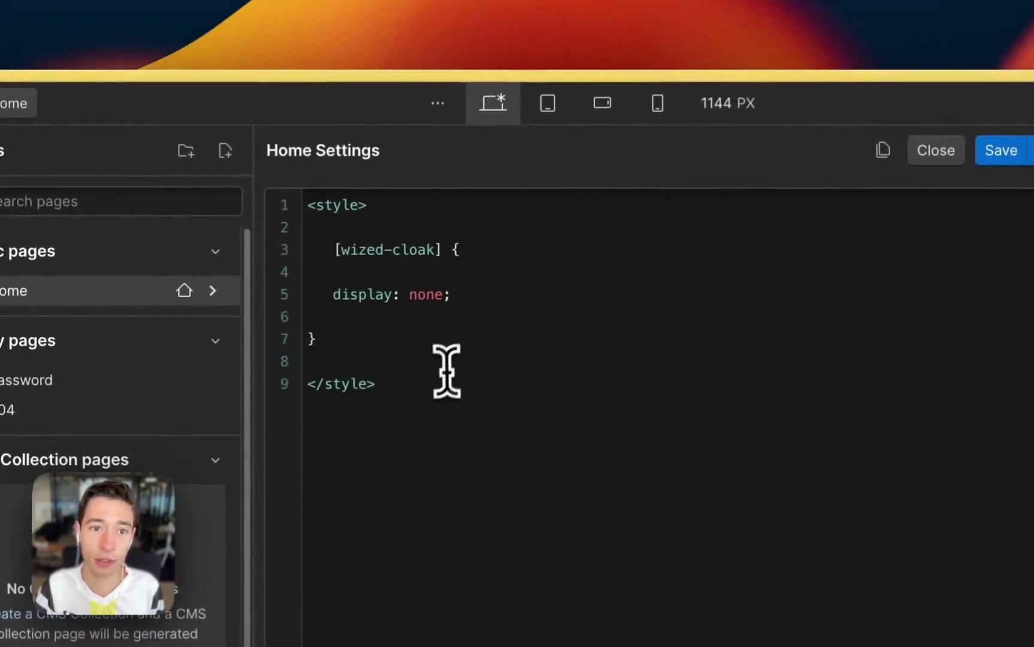
left_click_drag(446, 369, 298, 191)
key("super+c")
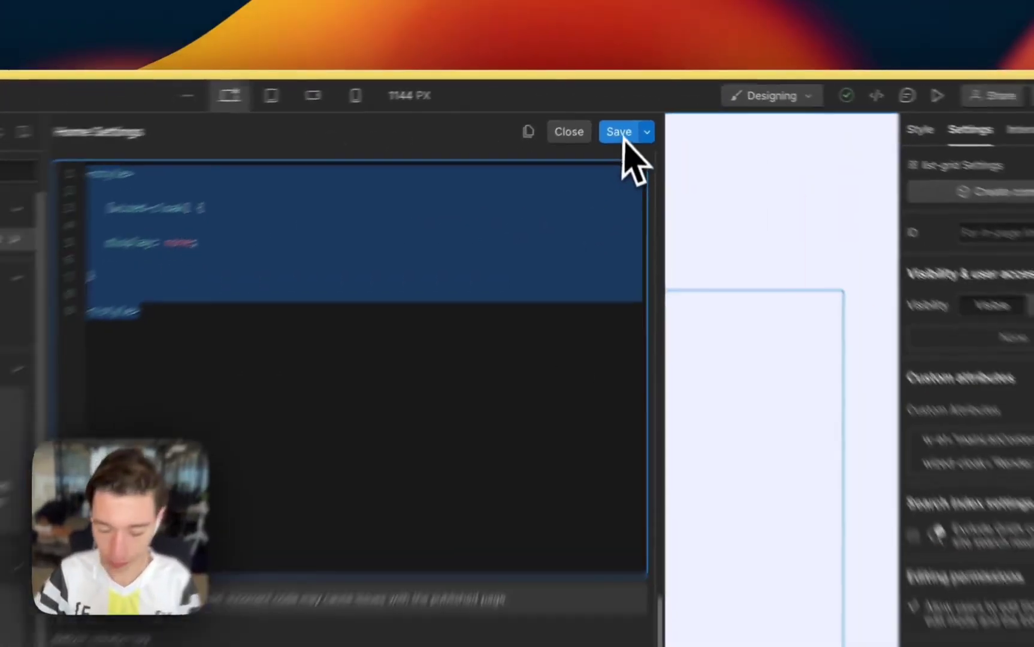
key("BackSpace")
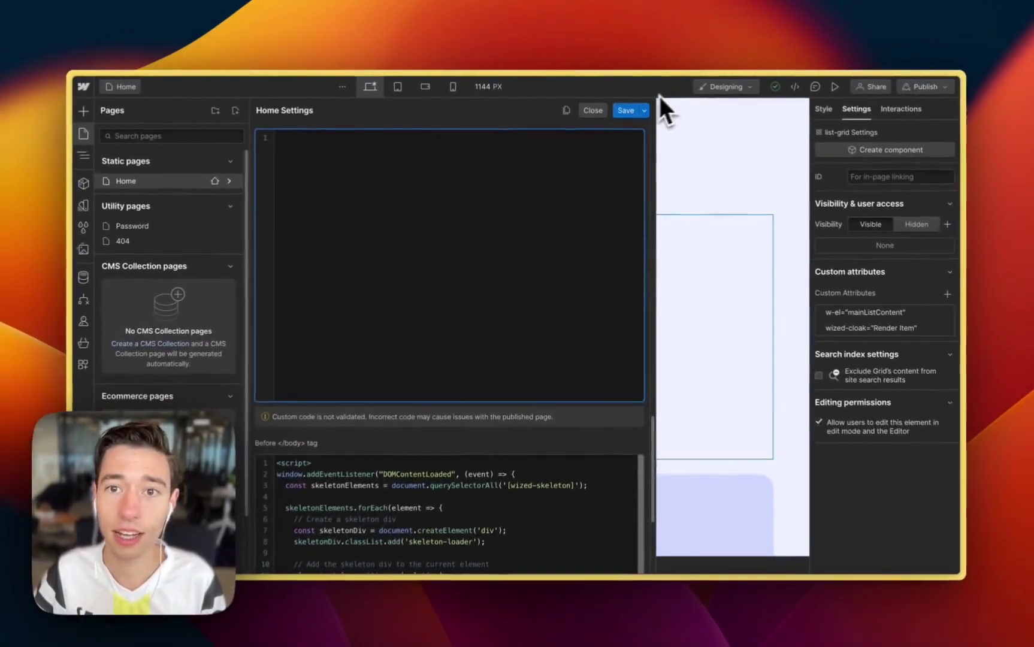
left_click(625, 113)
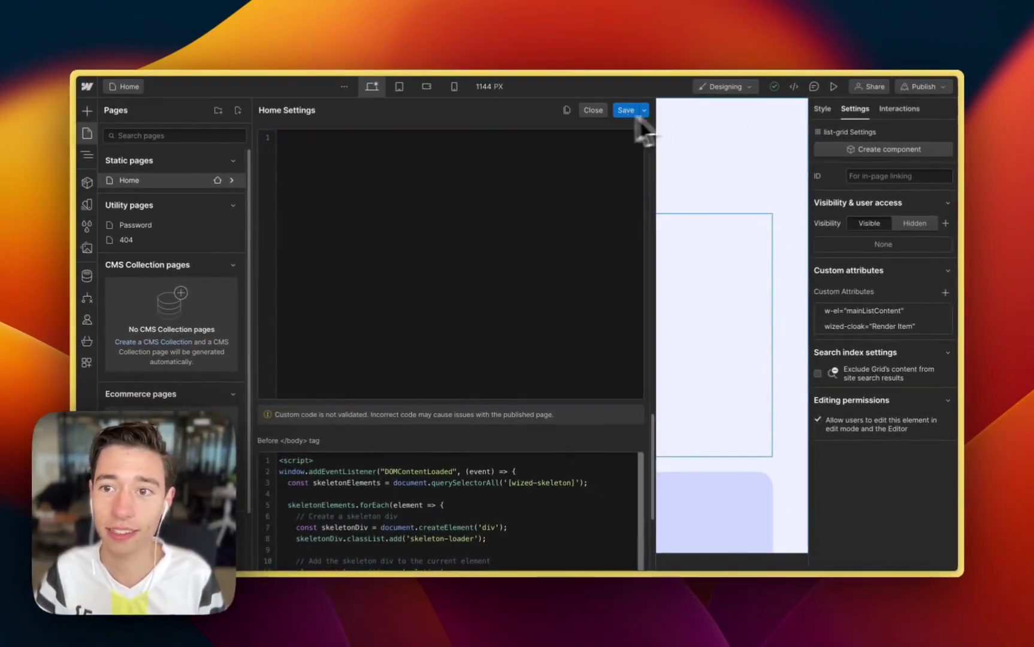
- Publish to staging without the cloak style, then reload the Wized canvas twice to watch placeholders
left_click(929, 88)
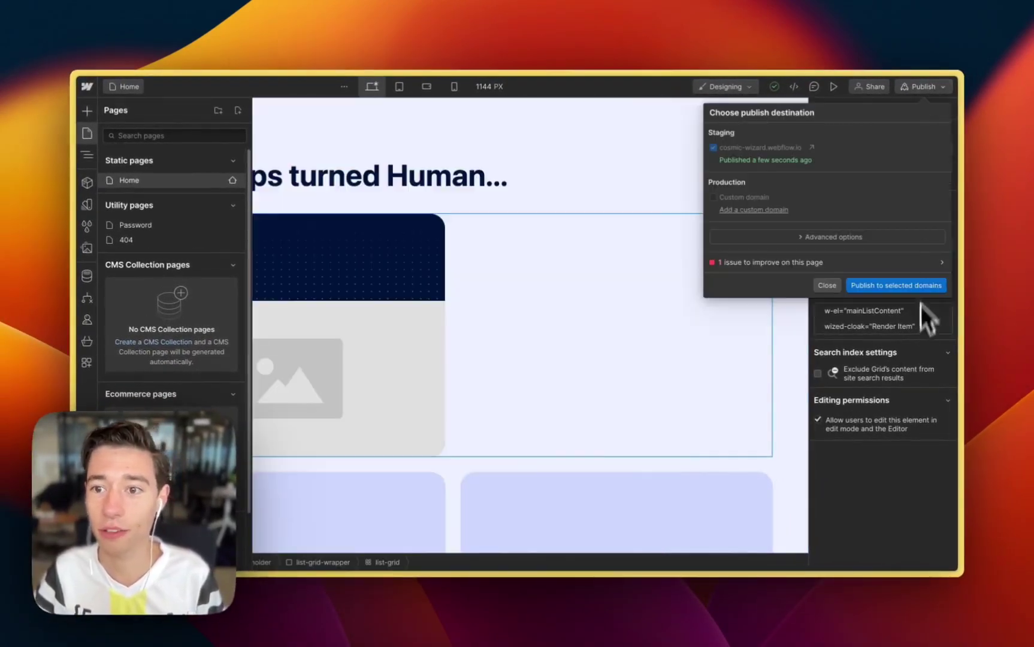
left_click(891, 286)
mouse_move(72, 192)
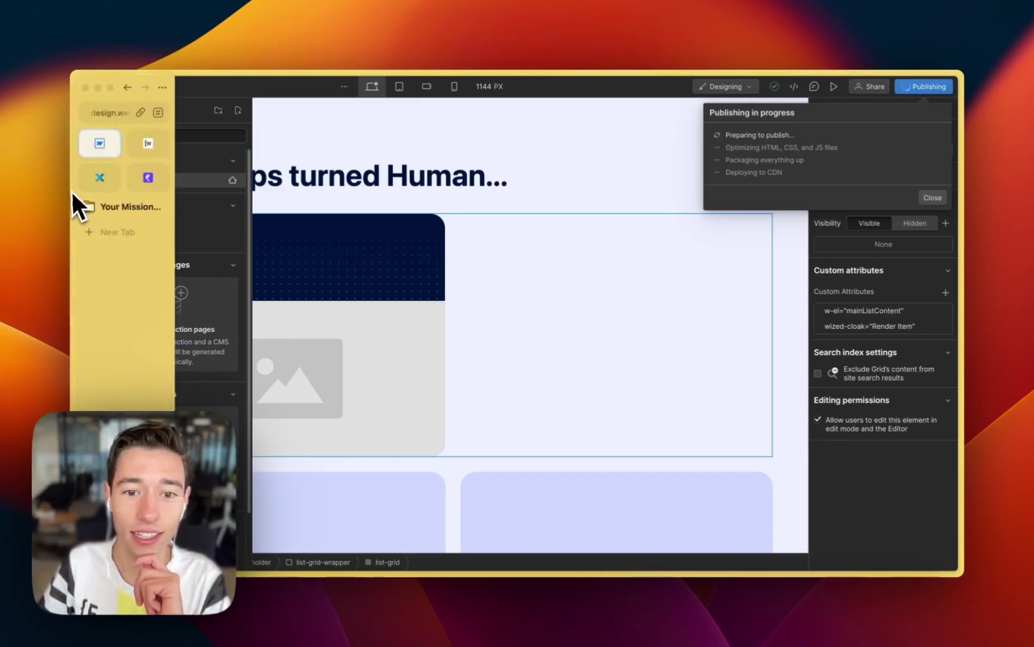
left_click(153, 148)
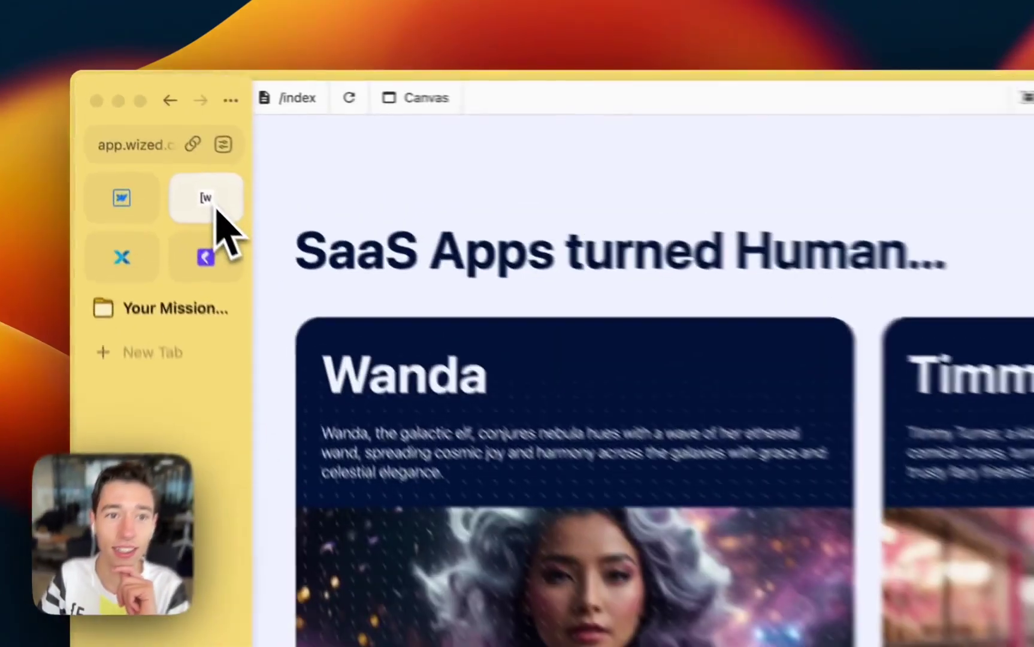
left_click(407, 108)
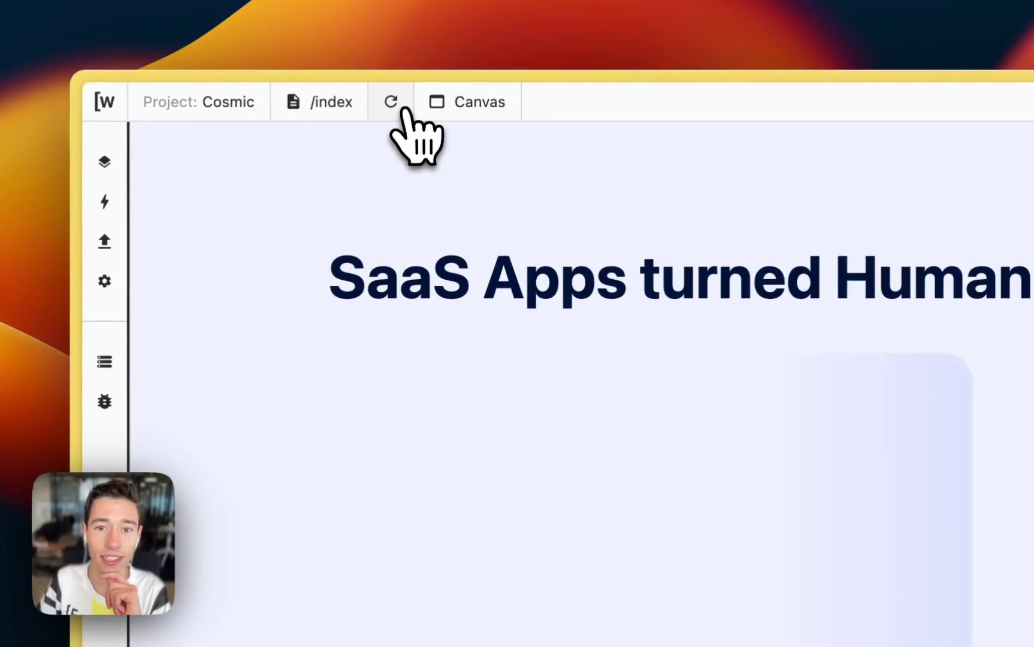
left_click(407, 108)
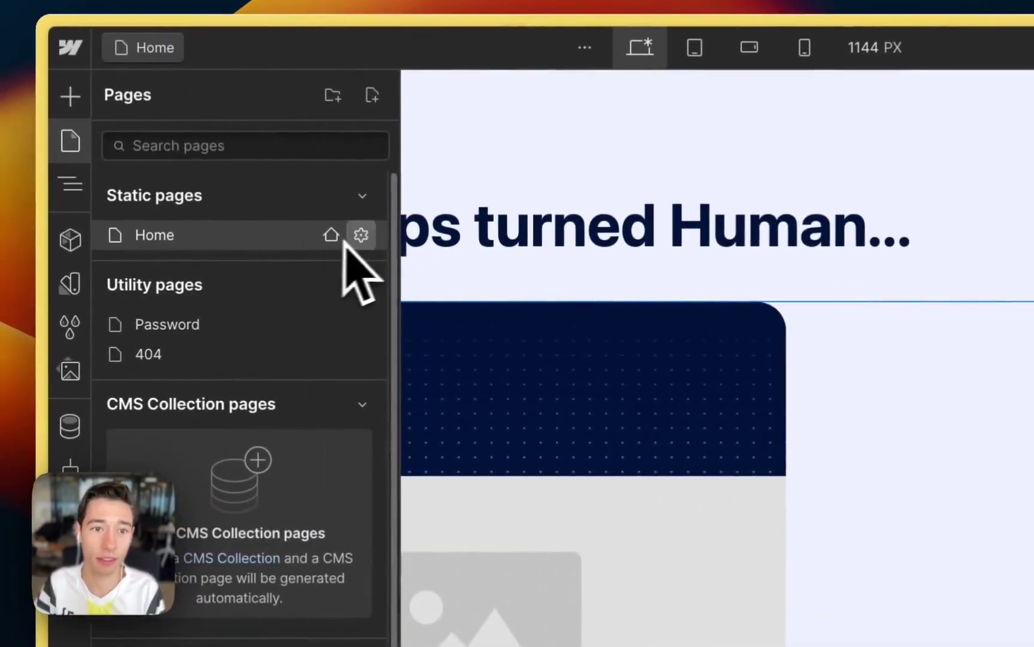
- Paste <style>[wized-cloak]{display:none}</style> into Home's head code, save, and publish to staging
left_click(348, 234)
scroll(804, 547, "down", 15)
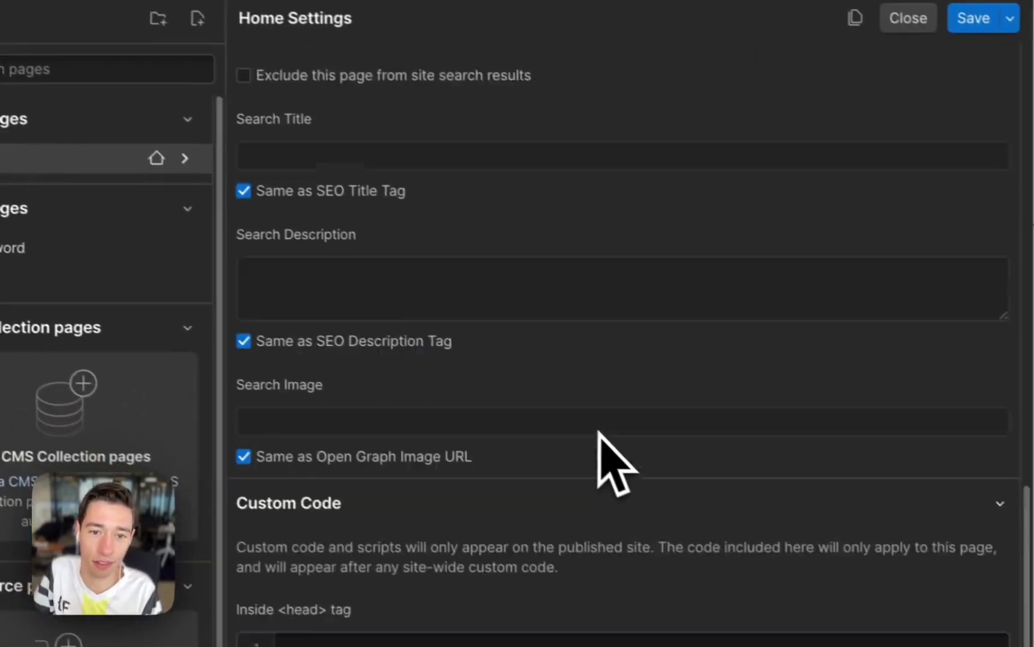
scroll(678, 558, "up", 3)
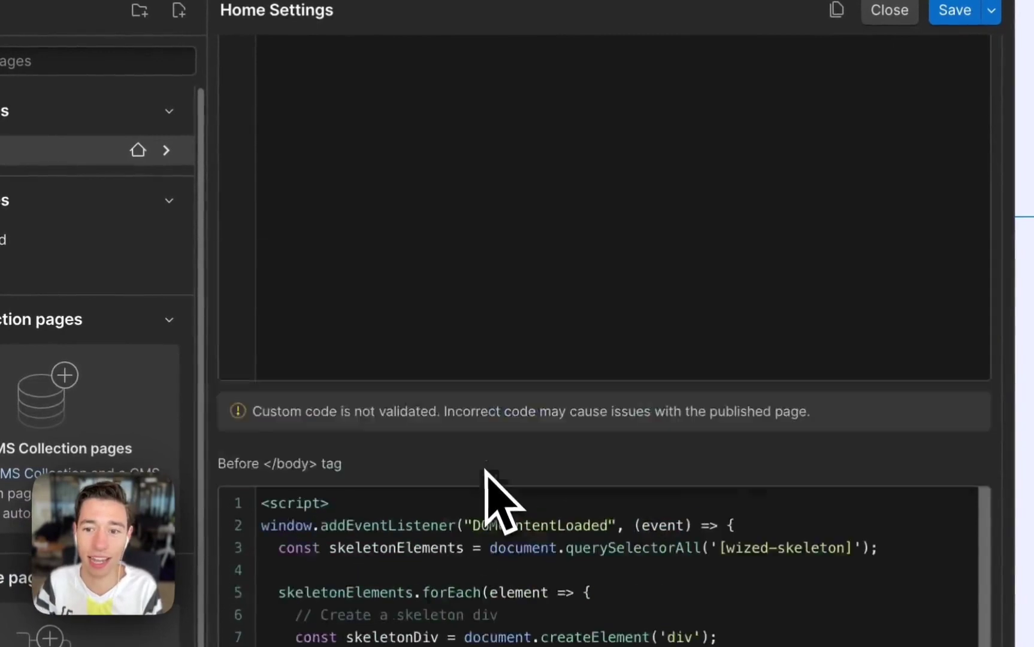
scroll(490, 499, "up", 5)
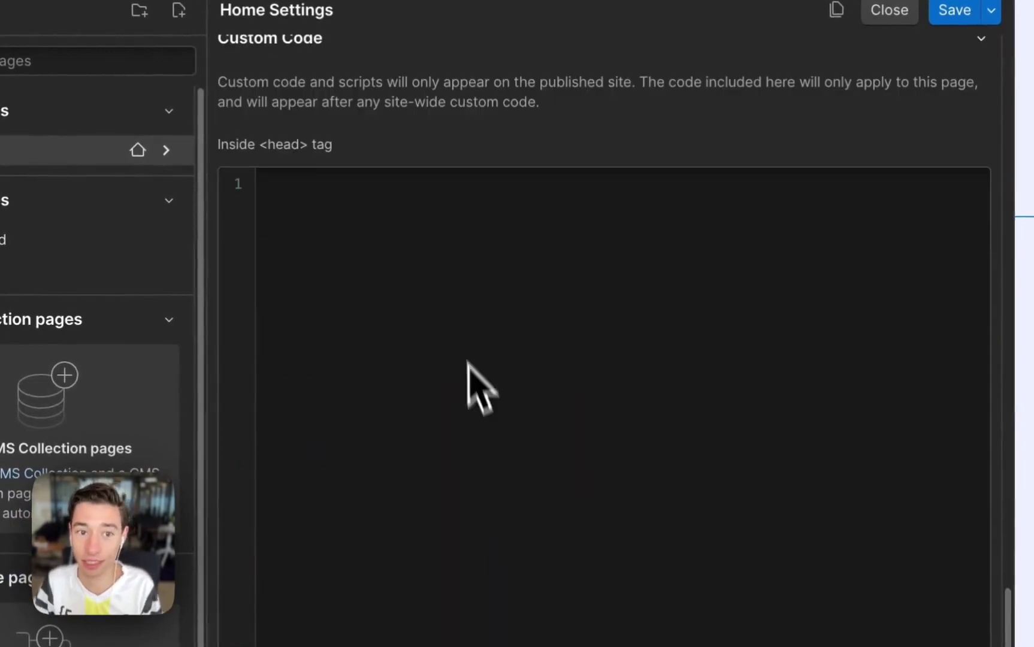
left_click(456, 315)
key("super+v")
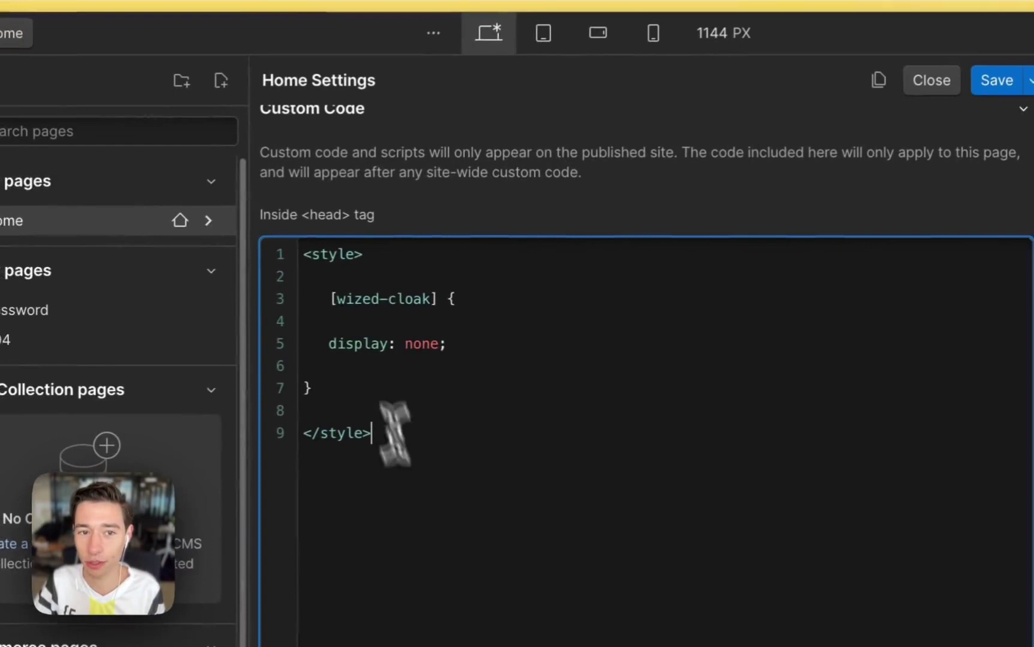
left_click_drag(393, 428, 307, 231)
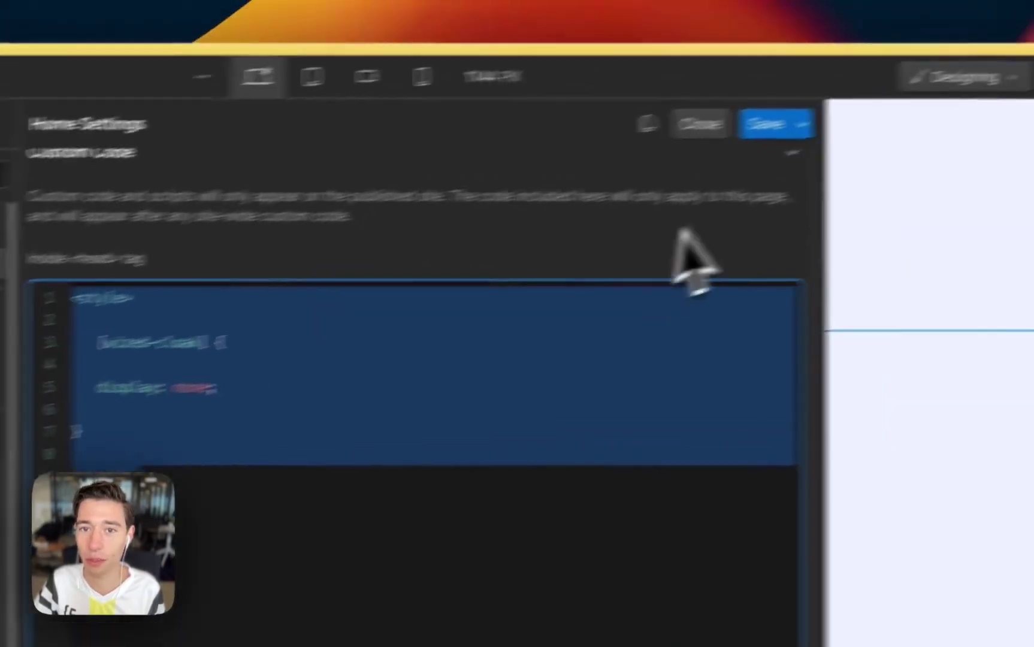
left_click(682, 237)
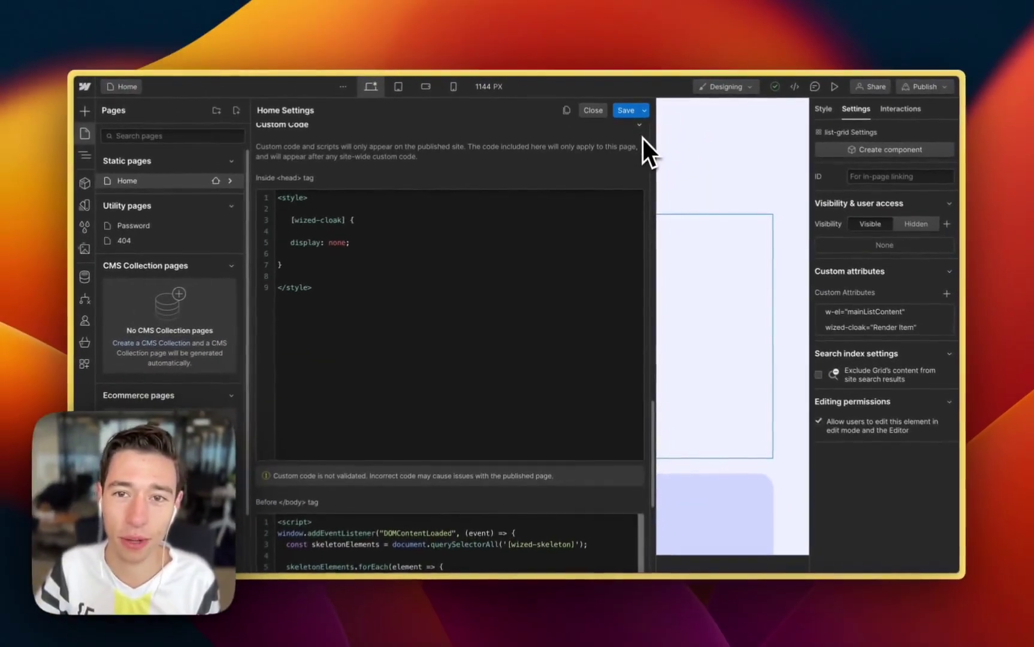
left_click(625, 113)
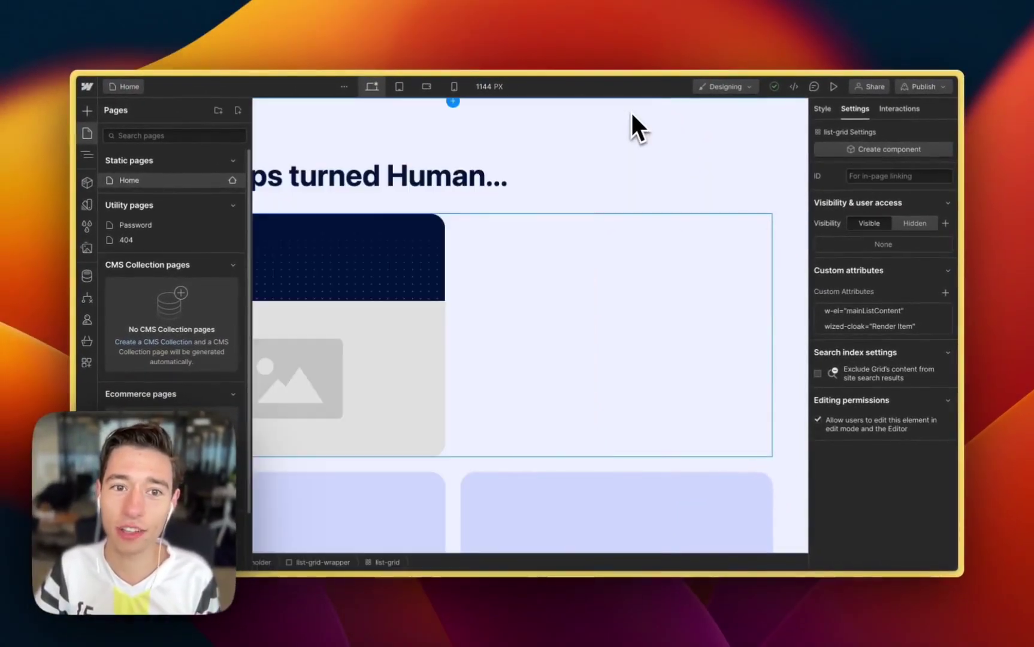
left_click(924, 88)
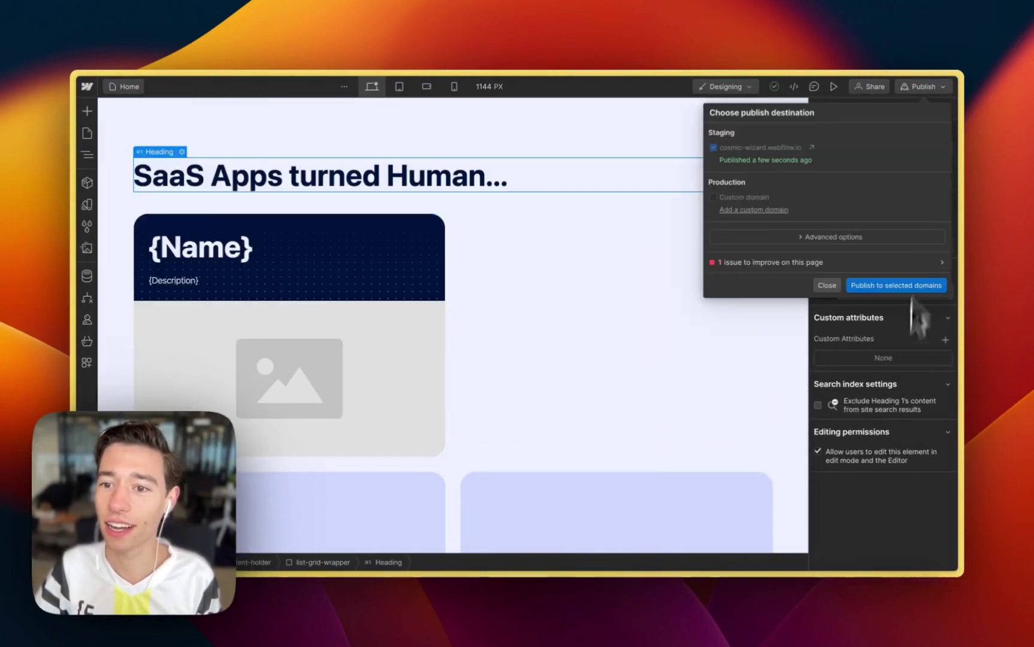
left_click(877, 286)
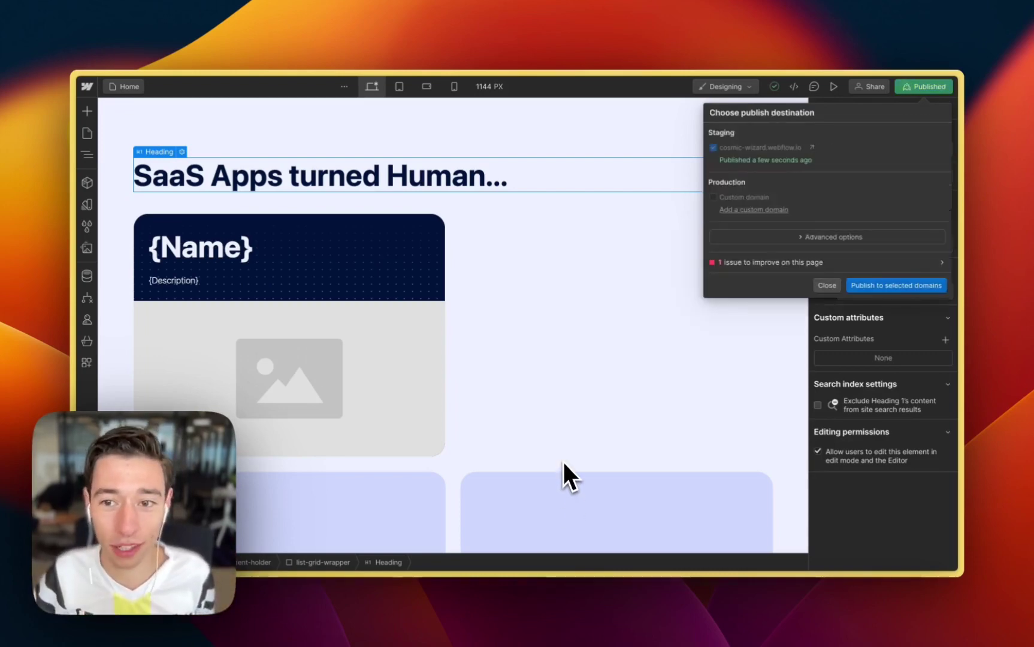
- Close the publish options and inspect the list cards' settings in the grid
left_click(826, 286)
scroll(669, 370, "down", 5)
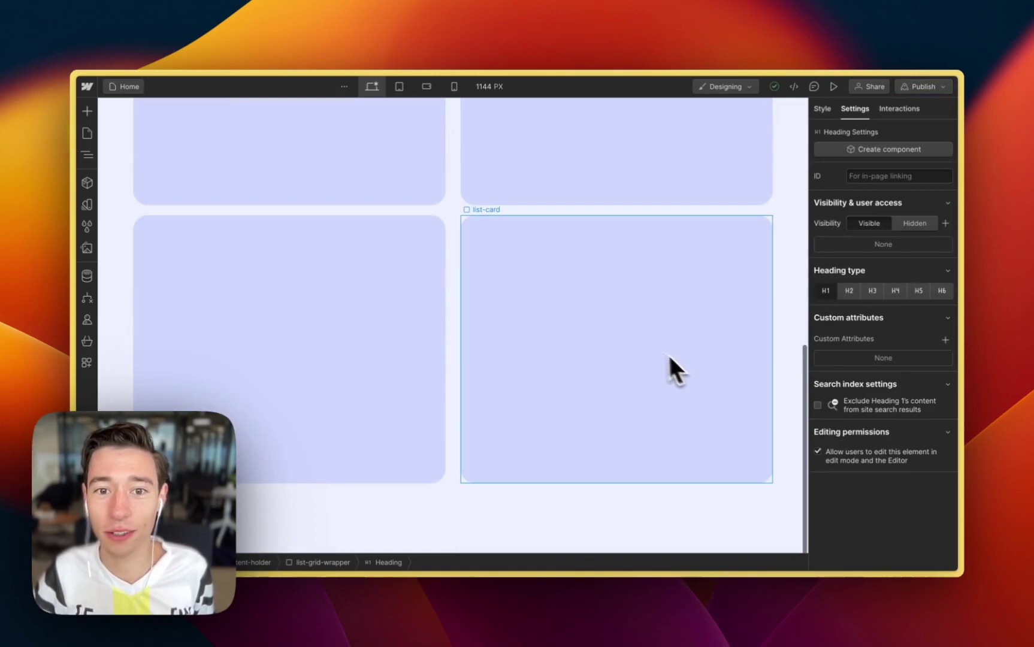
left_click(530, 296)
left_click(369, 230)
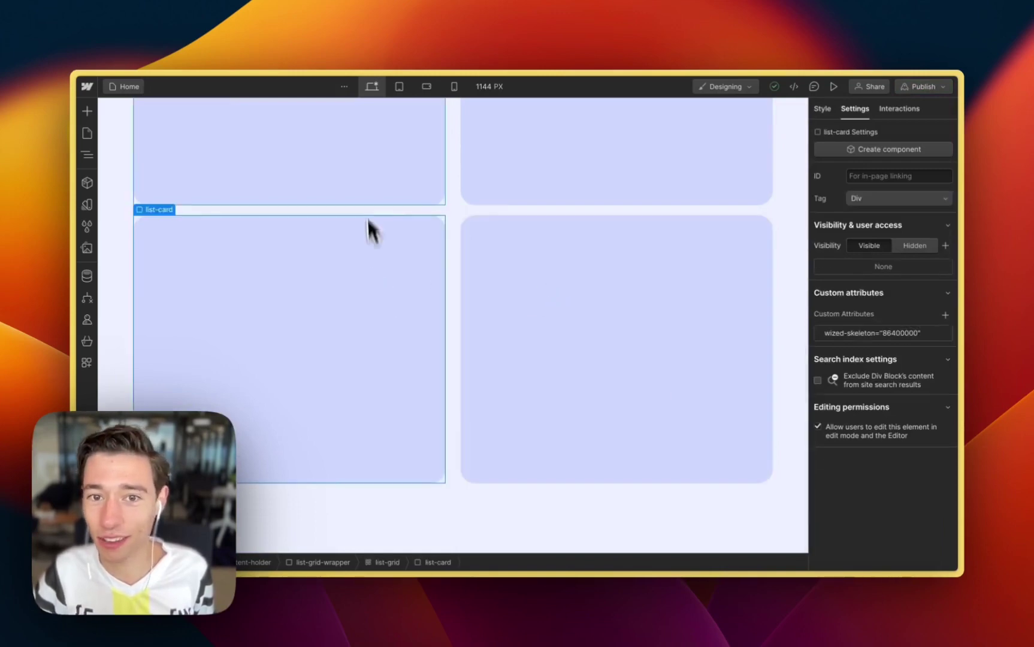
left_click(558, 295)
- Switch to the Wized app and reload its URL to check the cards render cleanly
mouse_move(127, 265)
left_click(158, 148)
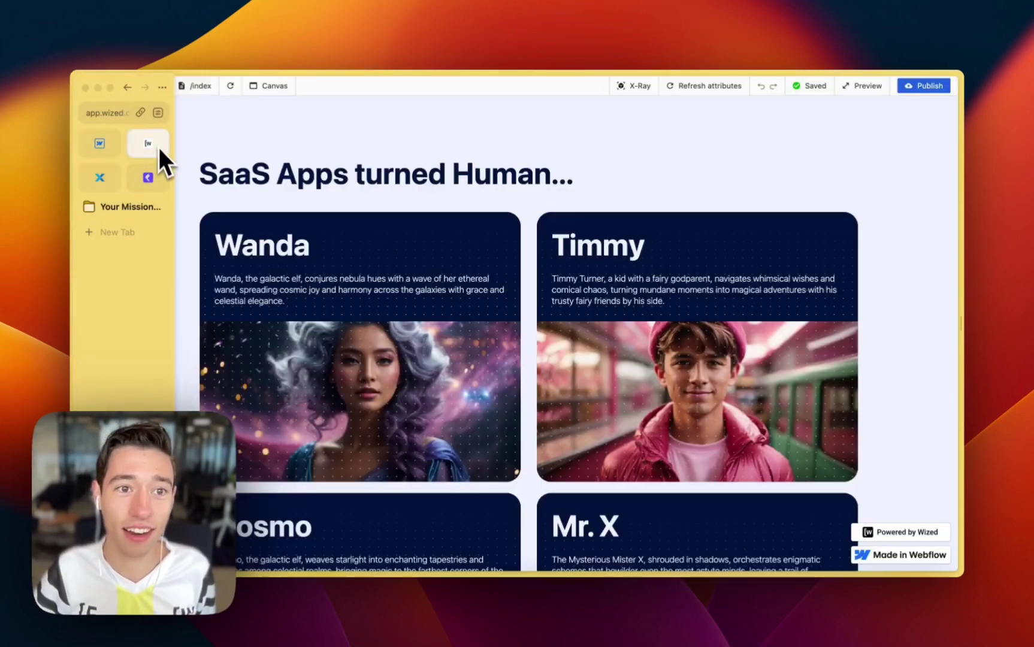
left_click(106, 120)
key("Return")
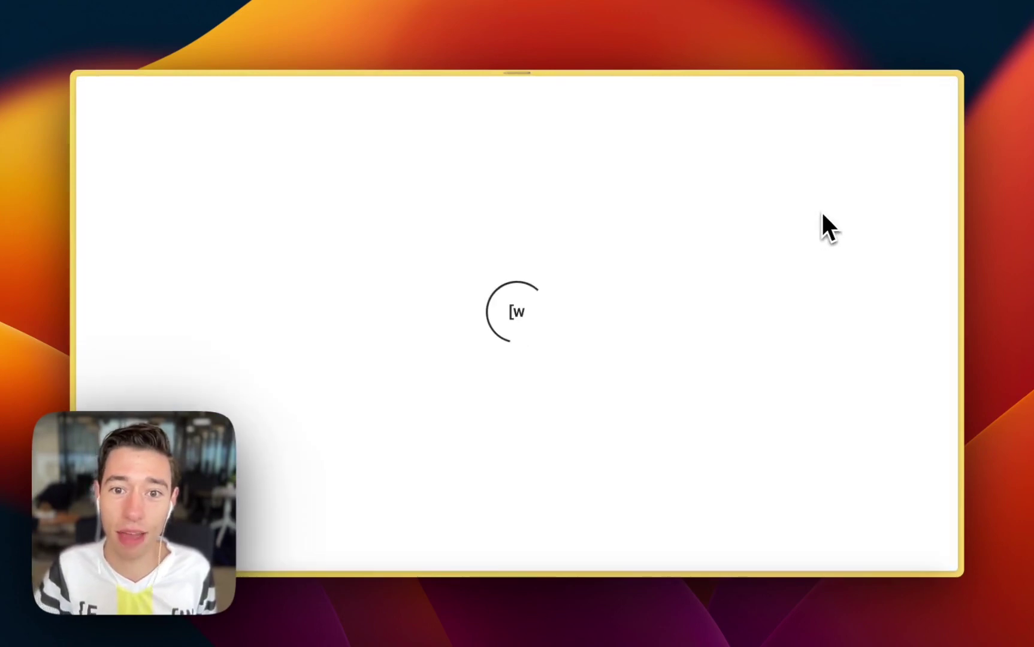